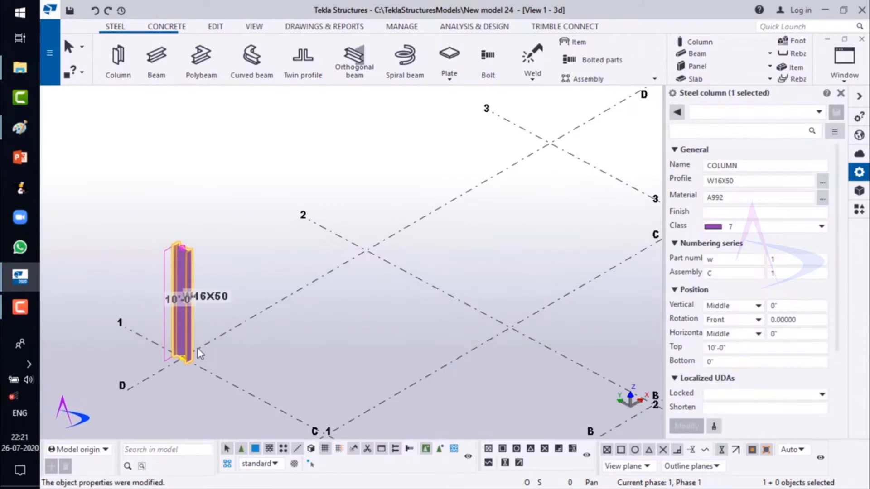
Choose the OCTGON profile from the Other shapes transitions in the profile catalog for the selected steel column.
scroll(252, 240, "up", 3)
middle_click_drag(215, 312, 371, 223)
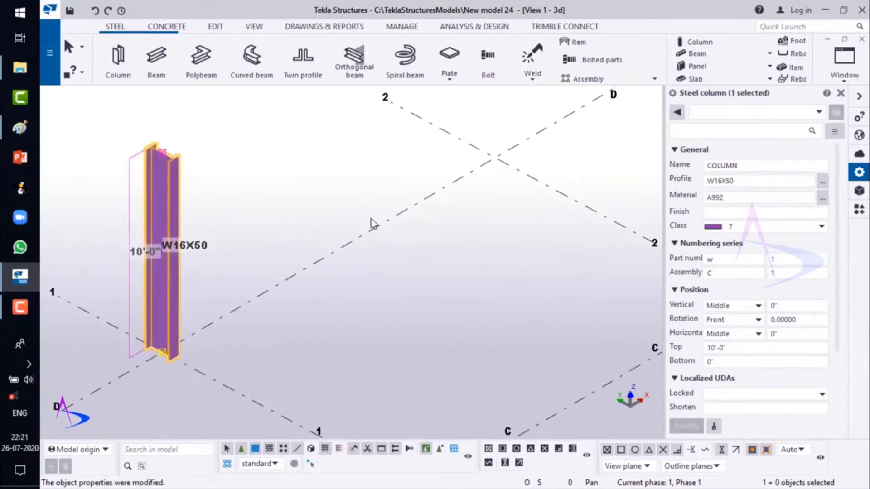
left_click(822, 183)
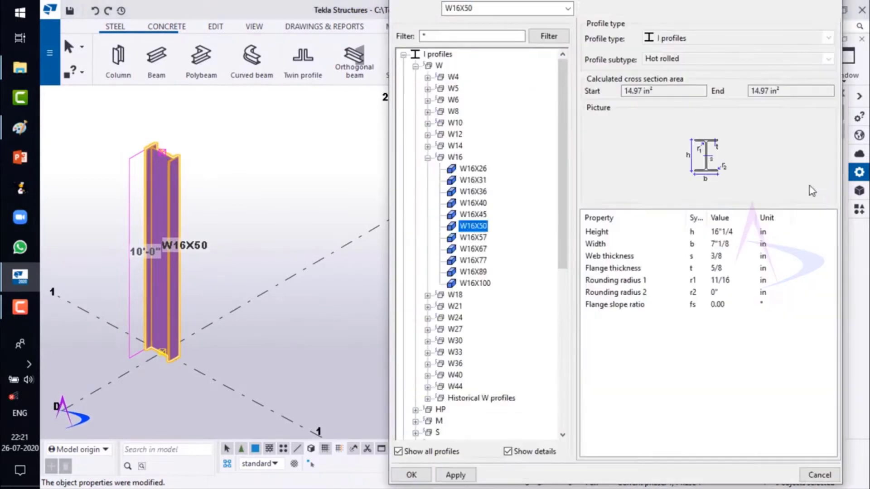
left_click(403, 55)
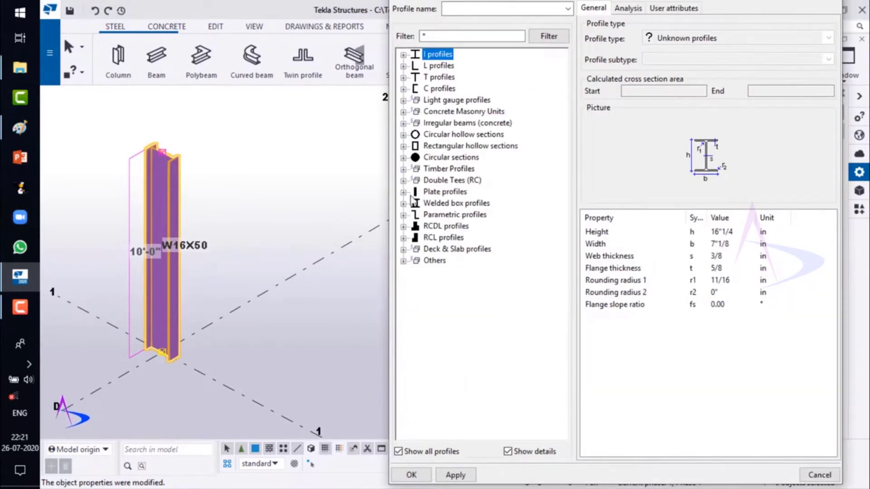
left_click(403, 261)
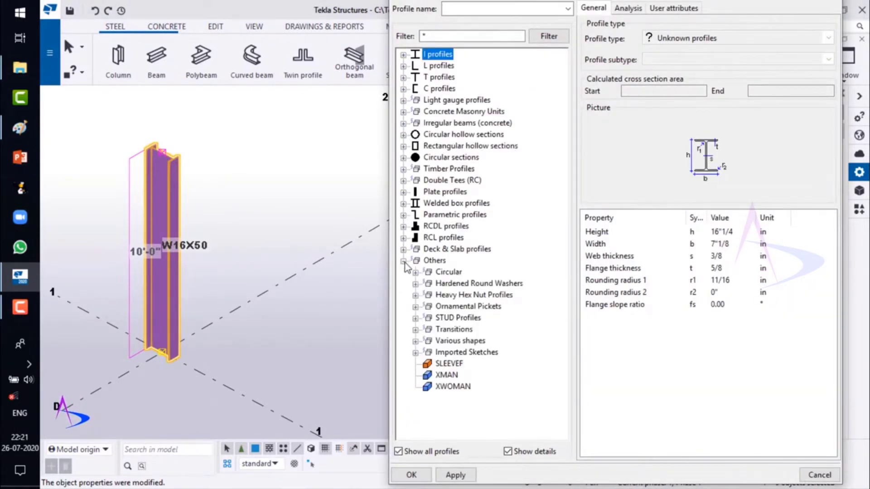
left_click(415, 330)
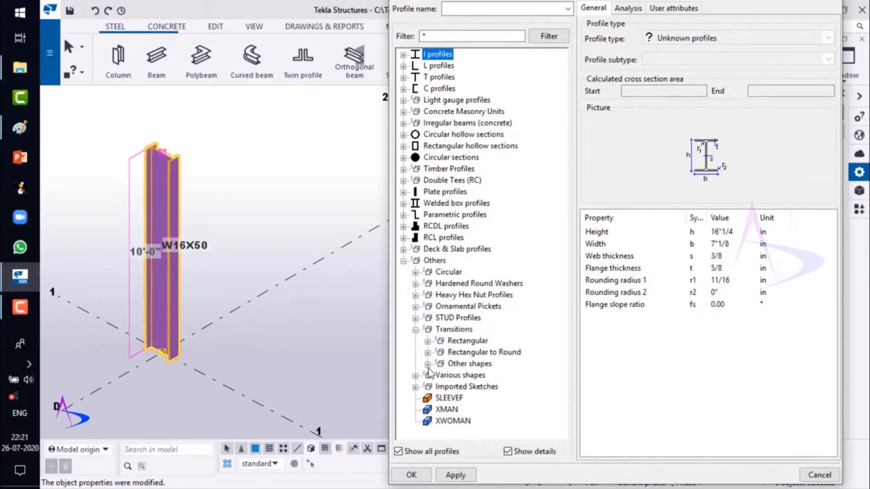
left_click(427, 364)
left_click(476, 398)
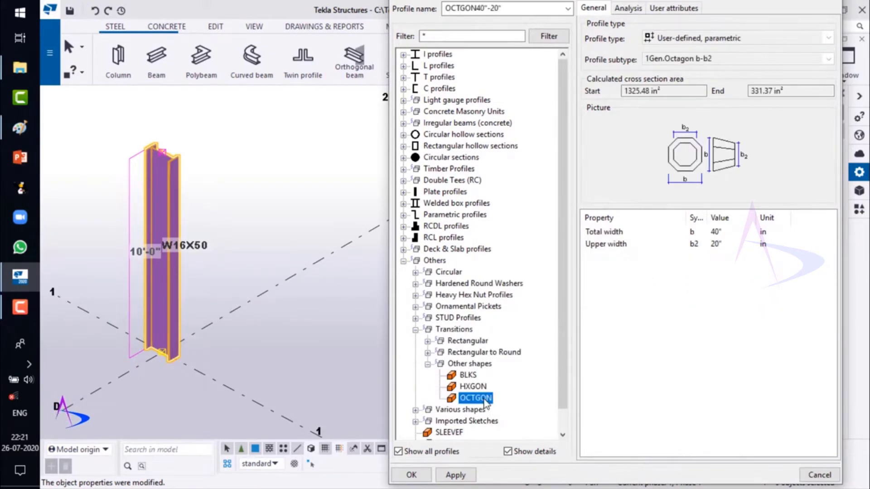
Set the octagon profile's upper width to 40 in and modify the column with it.
left_click(726, 244)
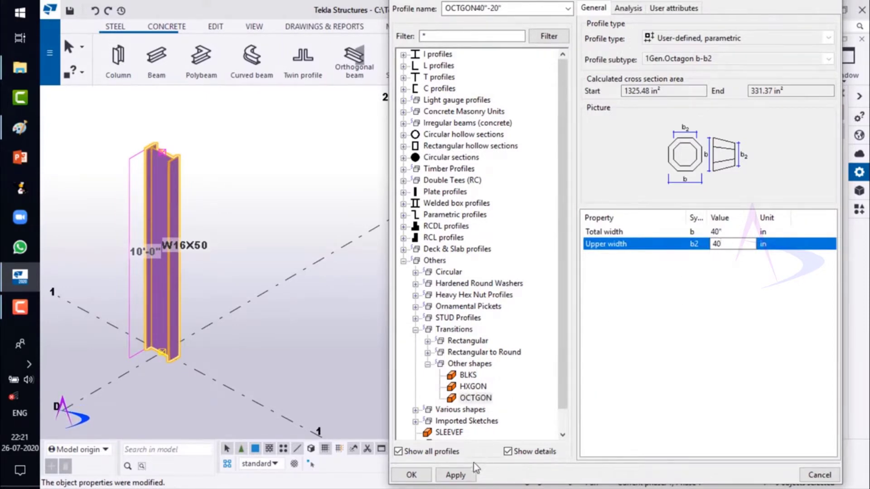
left_click(454, 474)
left_click(411, 474)
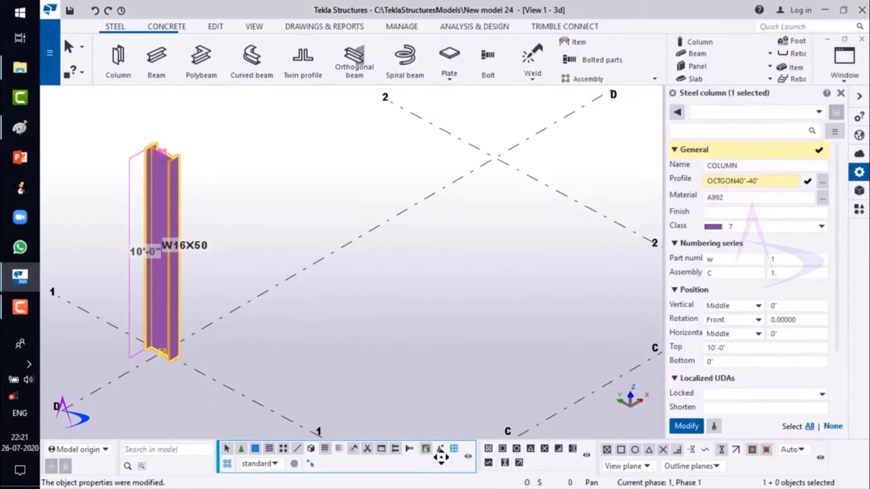
left_click(676, 425)
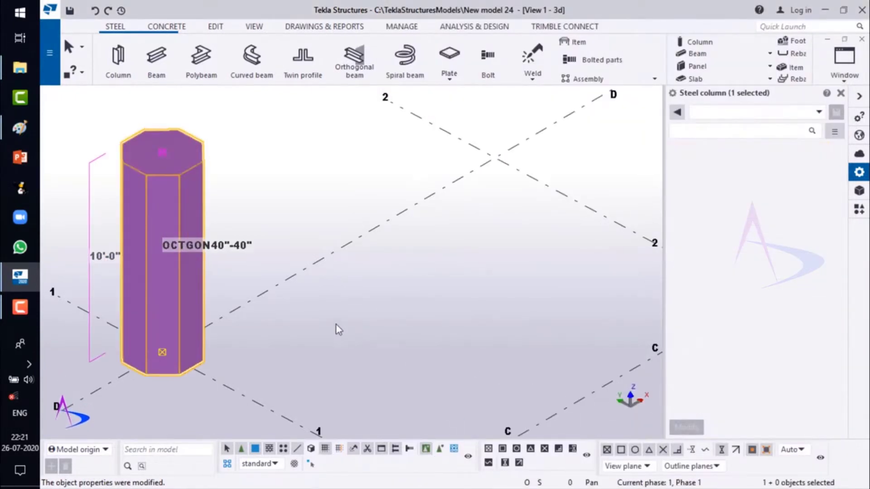
Examine the octagonal column's shape from the side and from above.
scroll(382, 277, "up", 2)
left_click(365, 250)
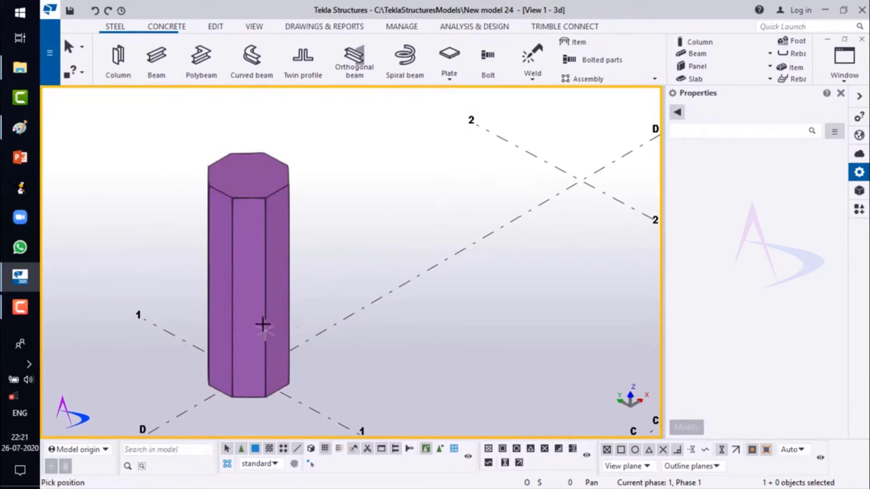
middle_click_drag(264, 258, 306, 339, "ctrl")
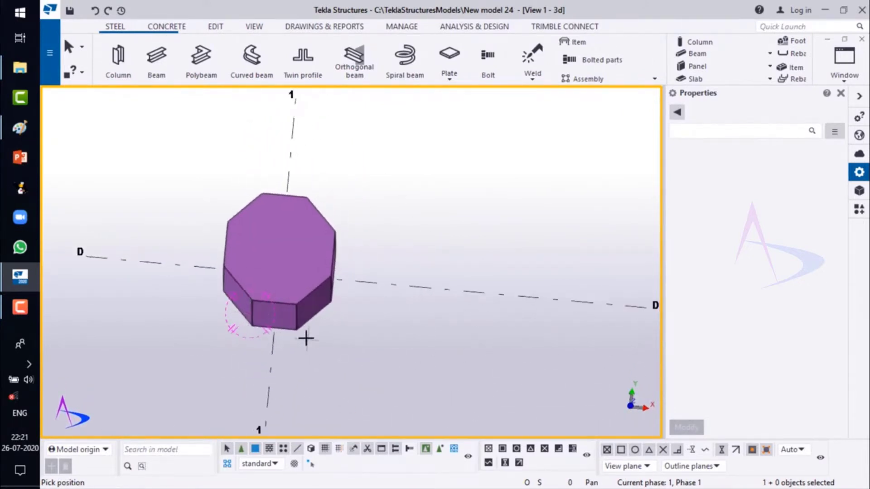
right_click(315, 334)
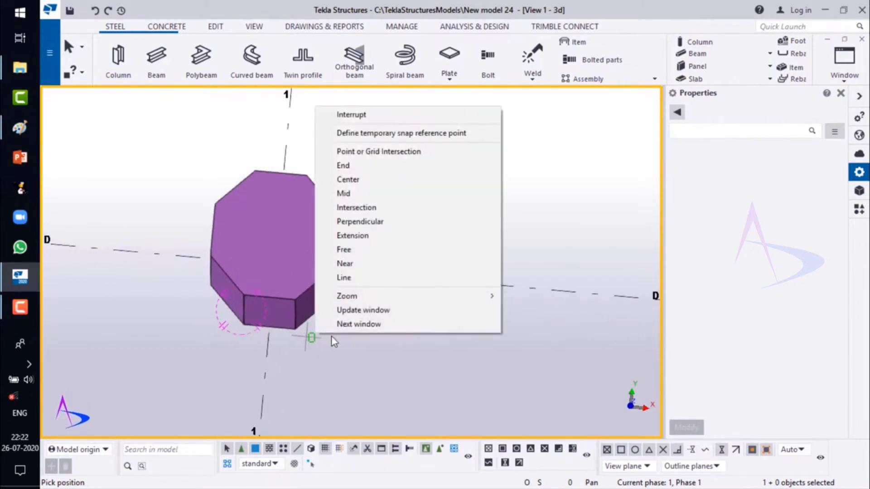
left_click(360, 115)
middle_click_drag(342, 278, 347, 290, "ctrl")
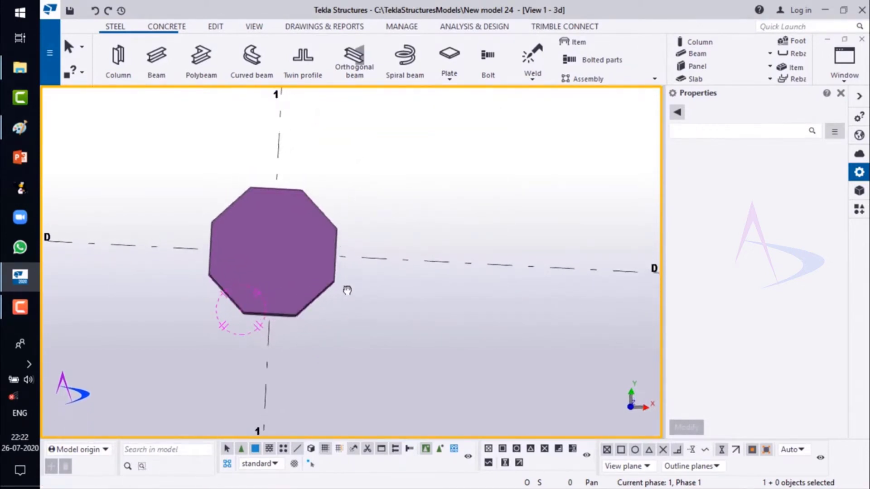
middle_click_drag(270, 367, 253, 355, "ctrl")
scroll(219, 374, "down", 3)
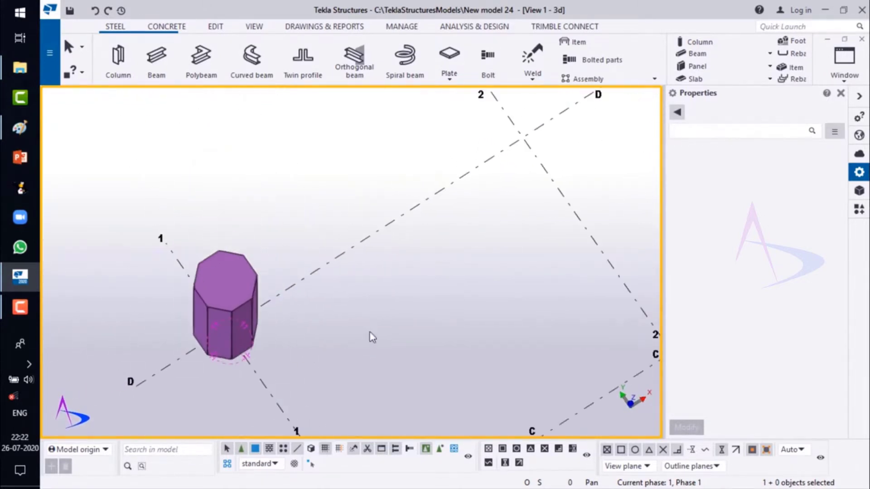
Place a steel beam about 10'-0" long along grid line C, ending at its intersection with grid line 2.
middle_click_drag(371, 338, 278, 248)
scroll(254, 252, "down", 2)
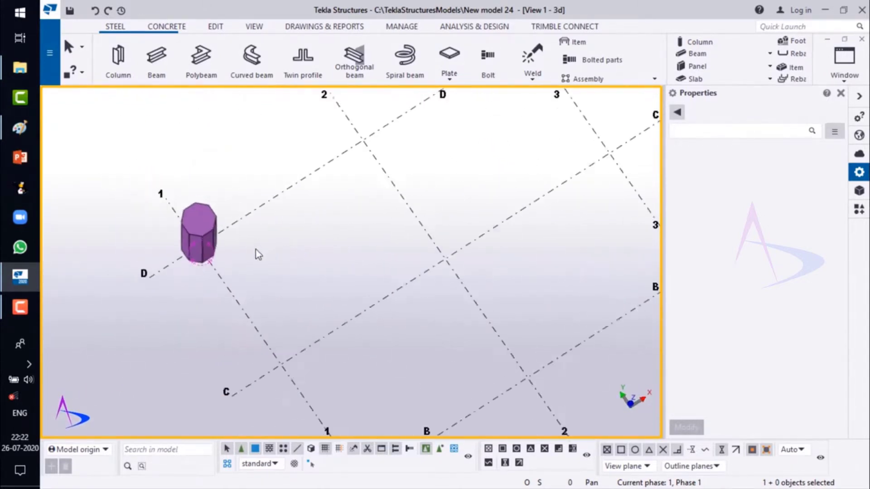
left_click(166, 78)
left_click(348, 302)
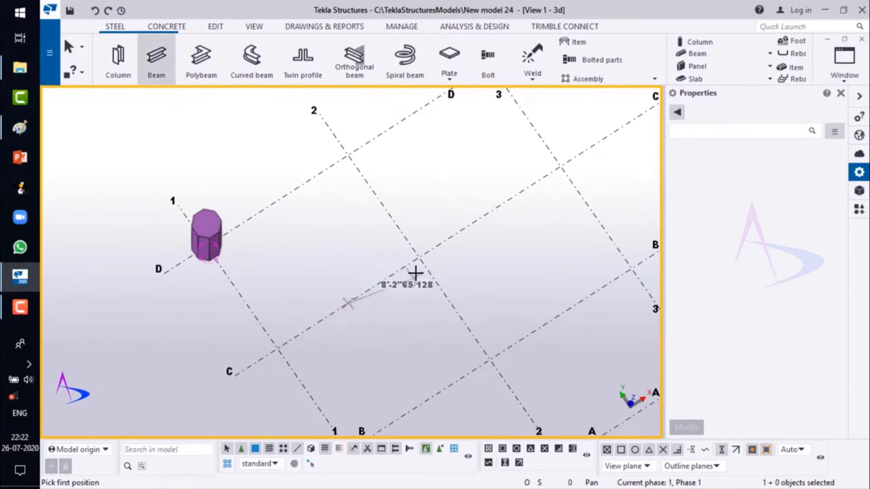
left_click(417, 257)
right_click(426, 230)
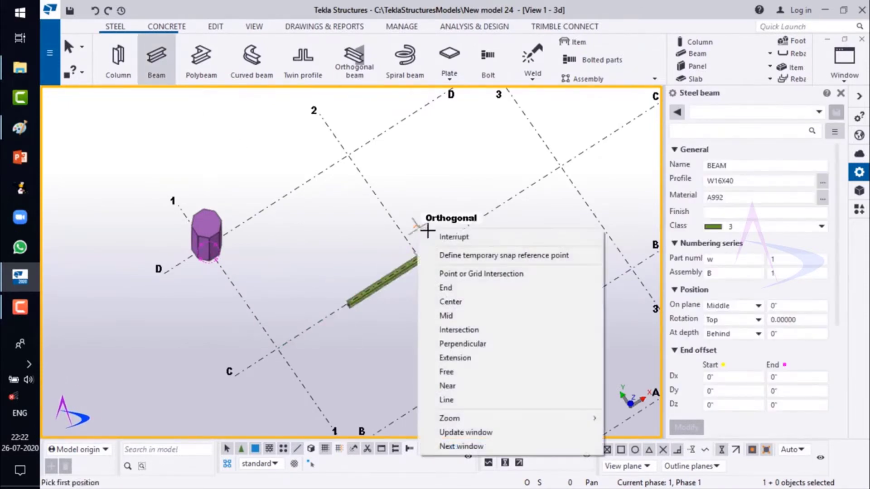
left_click(452, 236)
Set the new beam's At depth position to Middle and apply the modification.
scroll(420, 264, "up", 6)
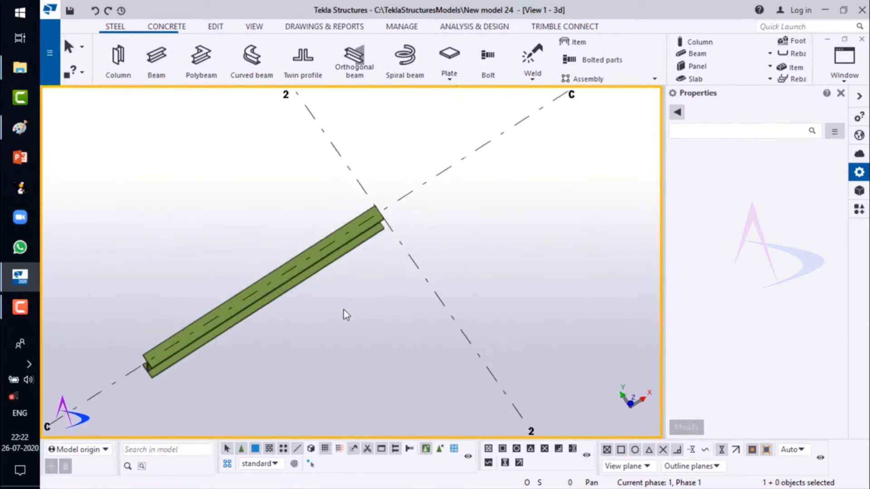
scroll(343, 309, "down", 1)
key("v")
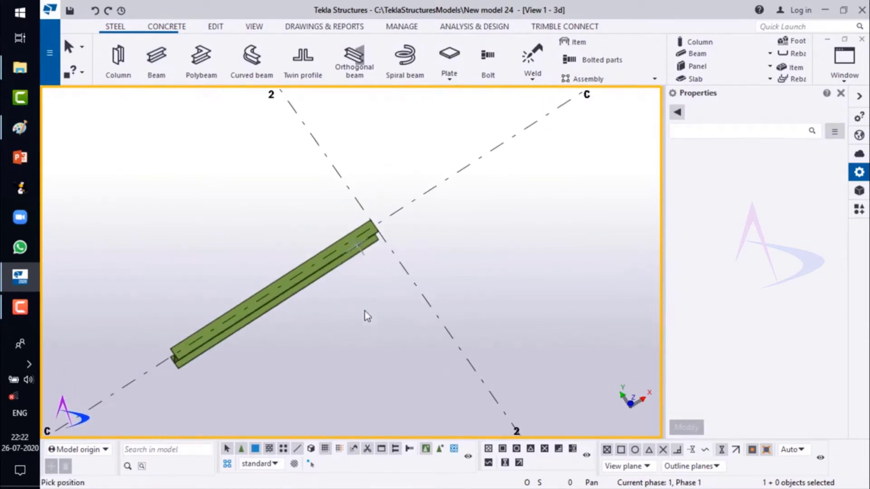
middle_click_drag(366, 301, 372, 217, "ctrl")
middle_click_drag(400, 284, 370, 274)
right_click(413, 212)
left_click(425, 219)
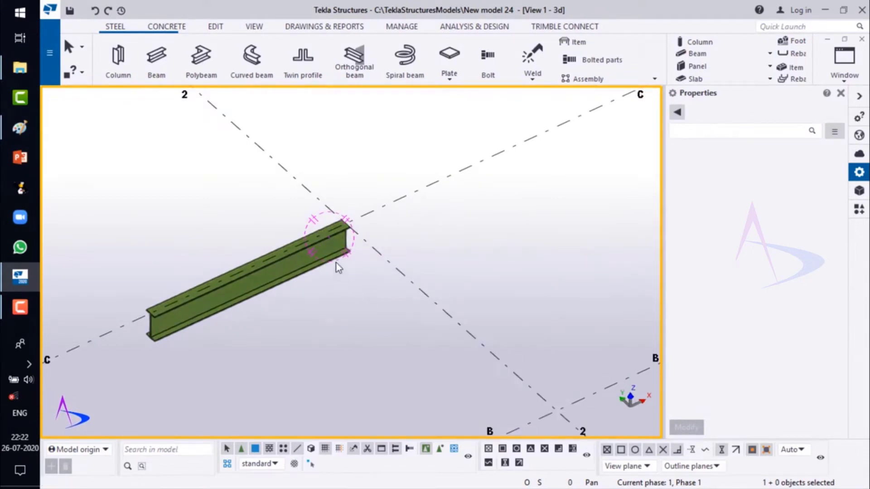
left_click(336, 263)
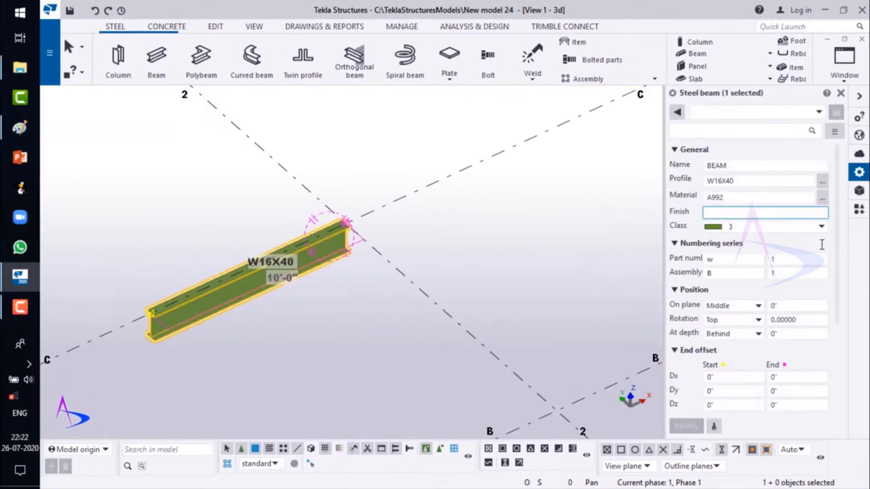
left_click(759, 333)
left_click(732, 345)
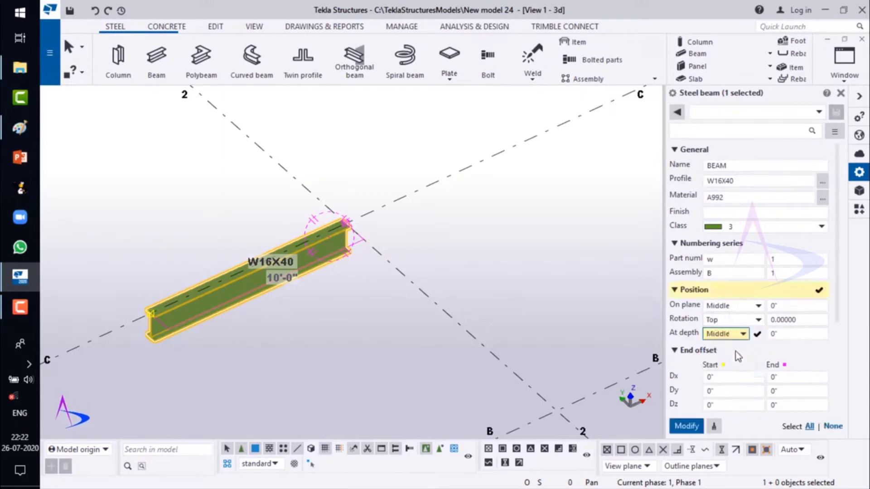
left_click(685, 425)
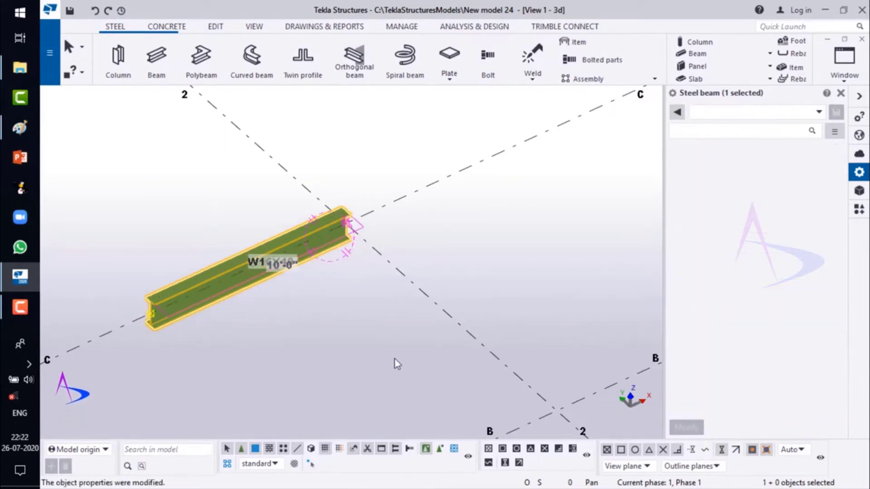
Change the beam's profile to OCTGON40"-20" from the Other shapes transitions and apply the modification.
middle_click_drag(395, 359, 375, 360)
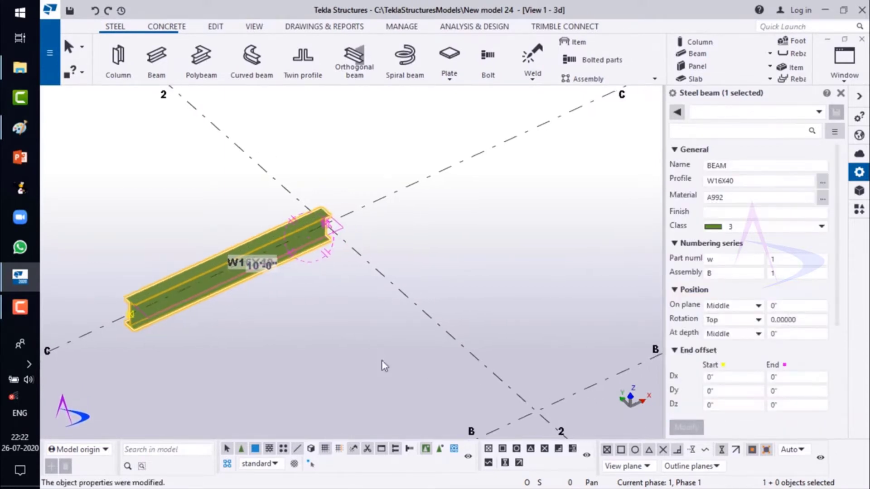
left_click(823, 186)
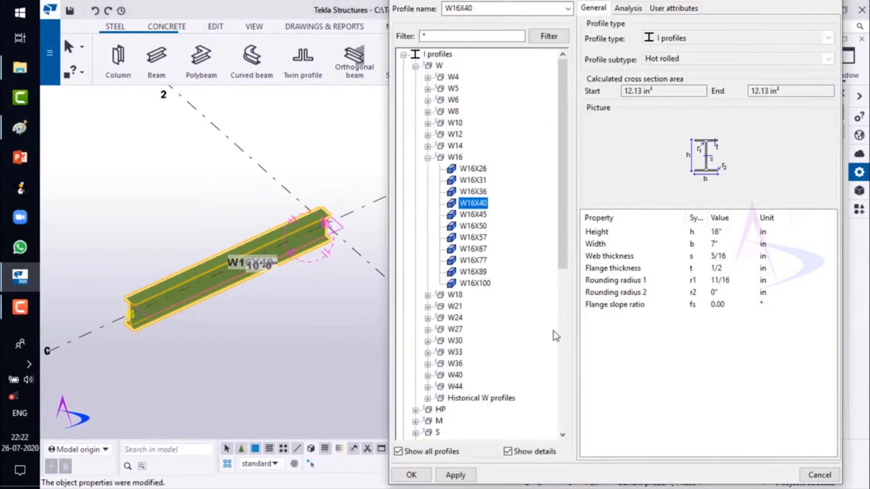
left_click(403, 55)
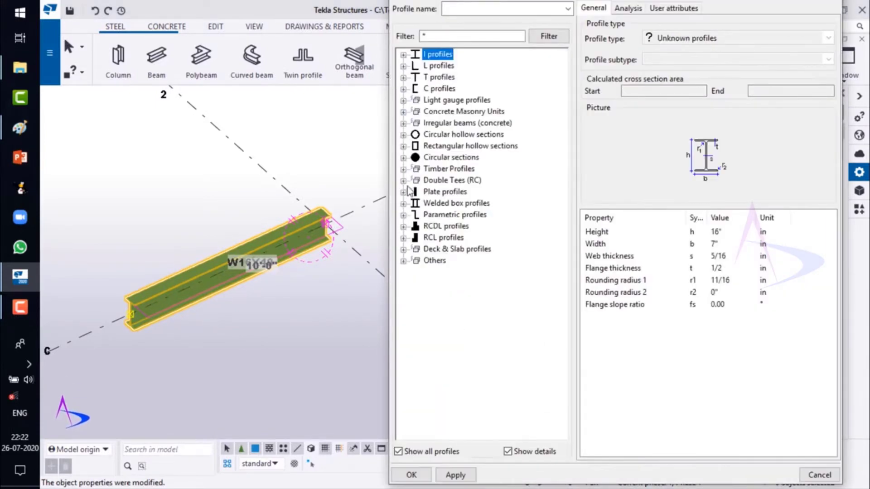
left_click(403, 262)
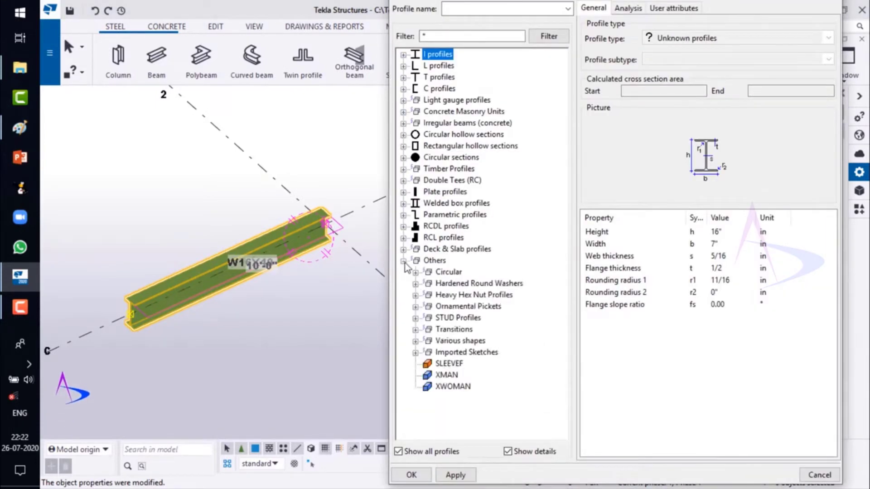
left_click(415, 330)
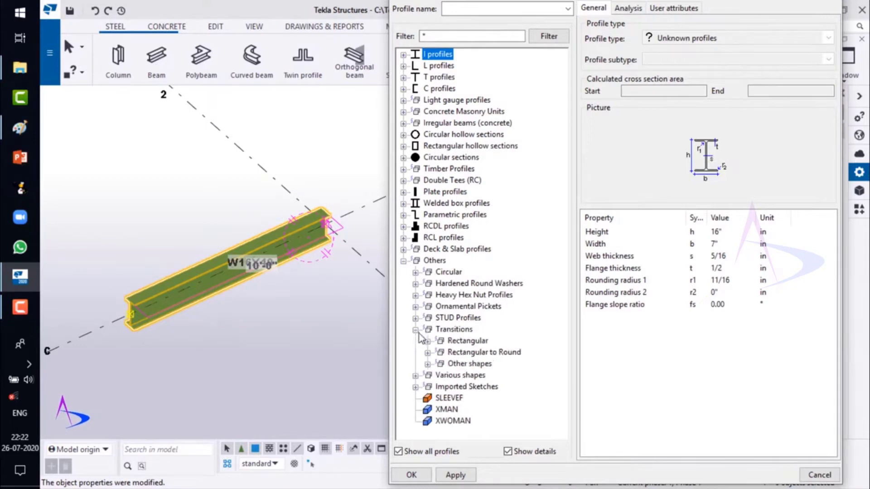
left_click(428, 365)
left_click(476, 399)
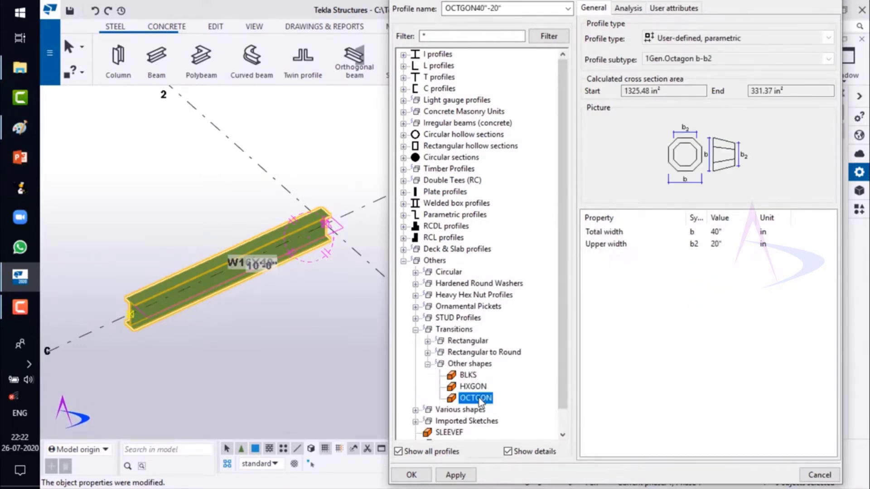
left_click(411, 474)
left_click(686, 426)
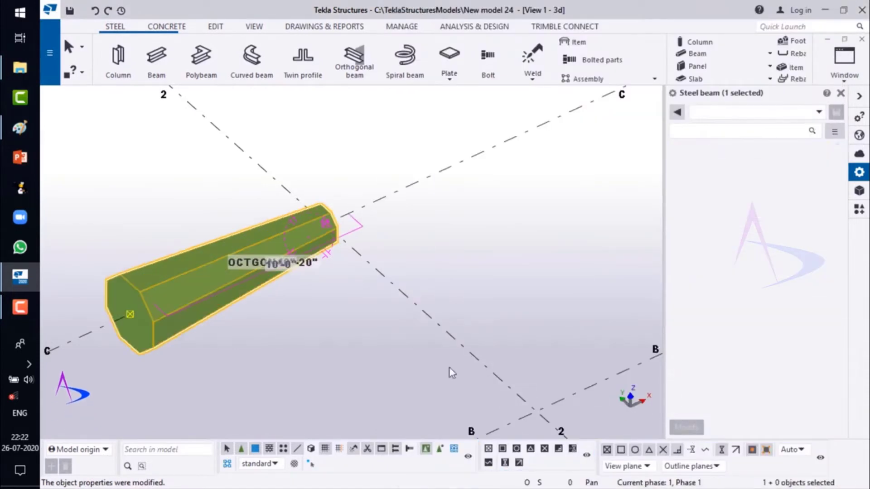
Set both the total width and upper width of the grid line C beam's OCTGON profile to 60" and apply the modification.
middle_click_drag(354, 344, 382, 337)
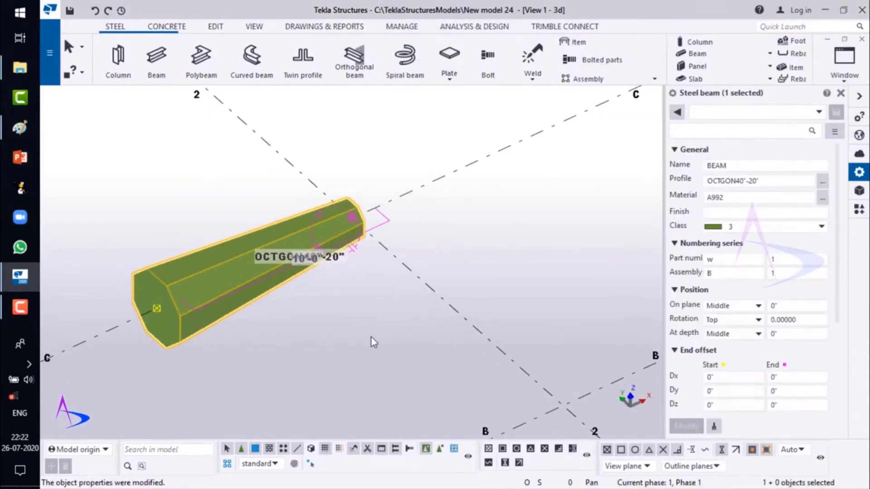
left_click(335, 342)
left_click(297, 272)
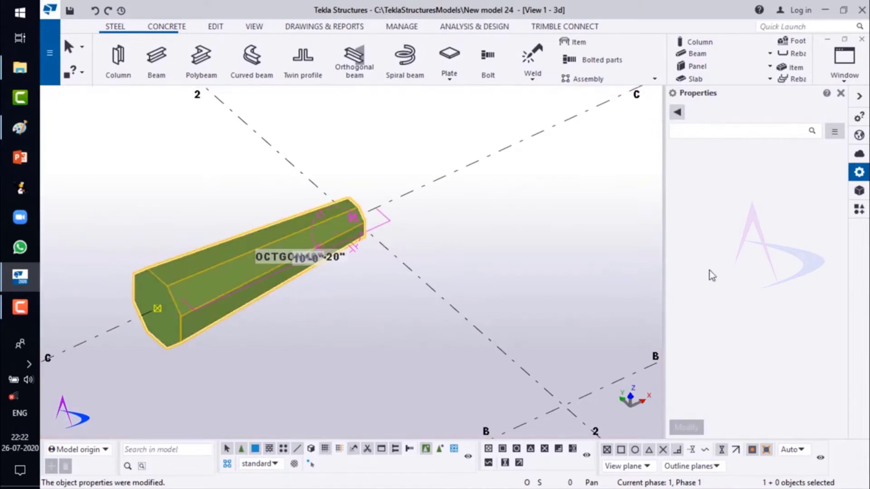
left_click(785, 197)
left_click(822, 182)
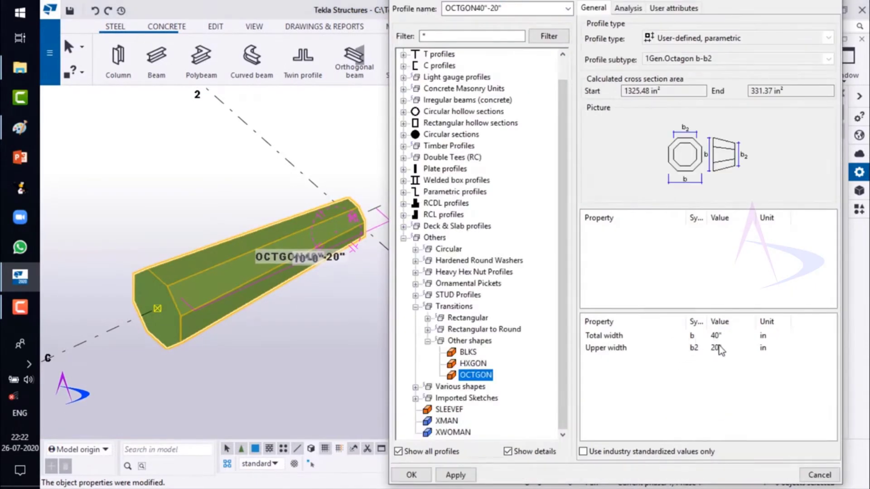
double_click(719, 349)
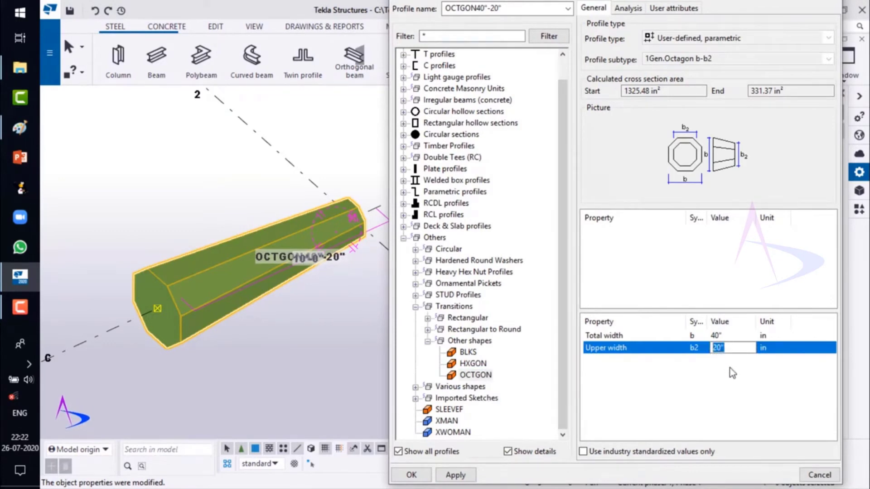
double_click(737, 336)
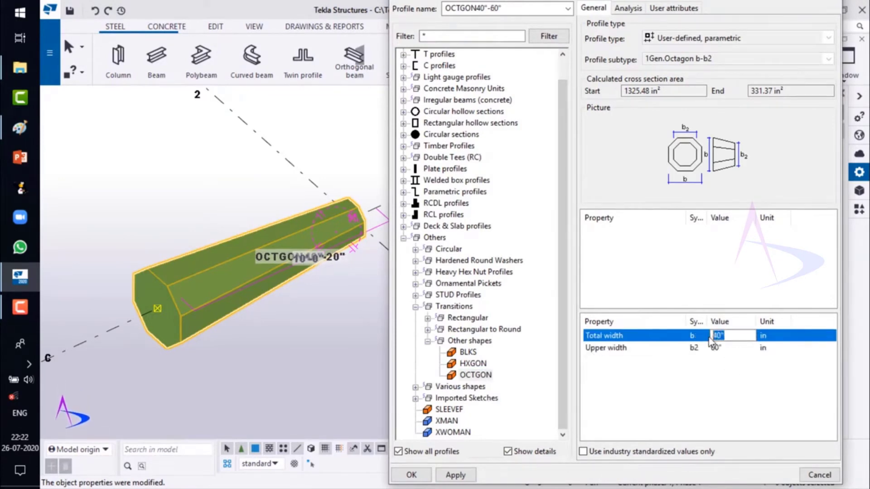
left_click(455, 475)
left_click(411, 474)
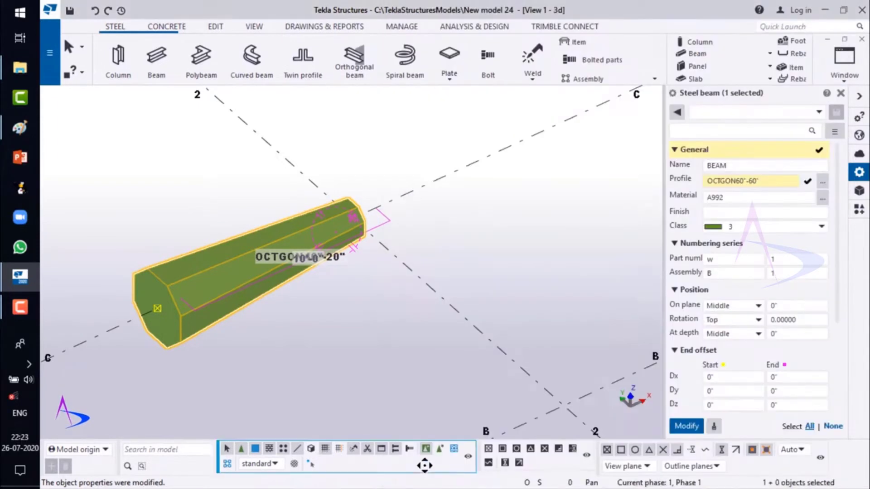
left_click(686, 427)
left_click(414, 362)
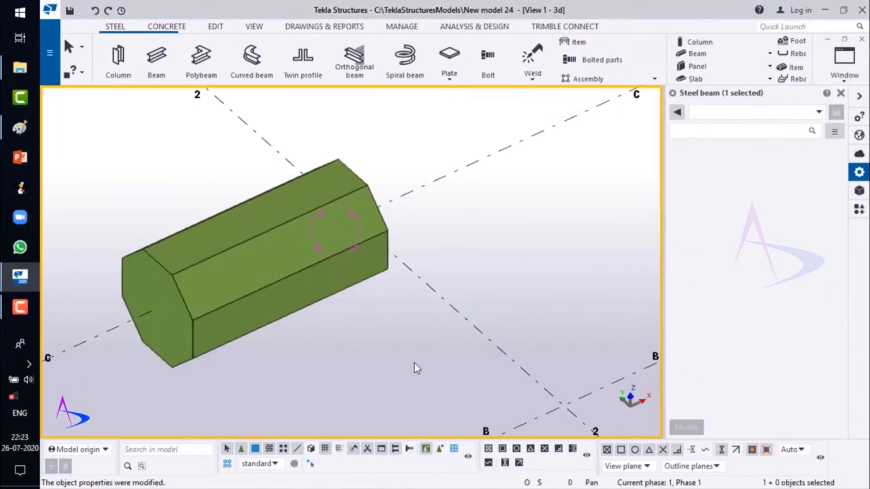
Place an octagonal steel column at the intersection of grid lines B and 3.
key("v")
left_click(297, 274)
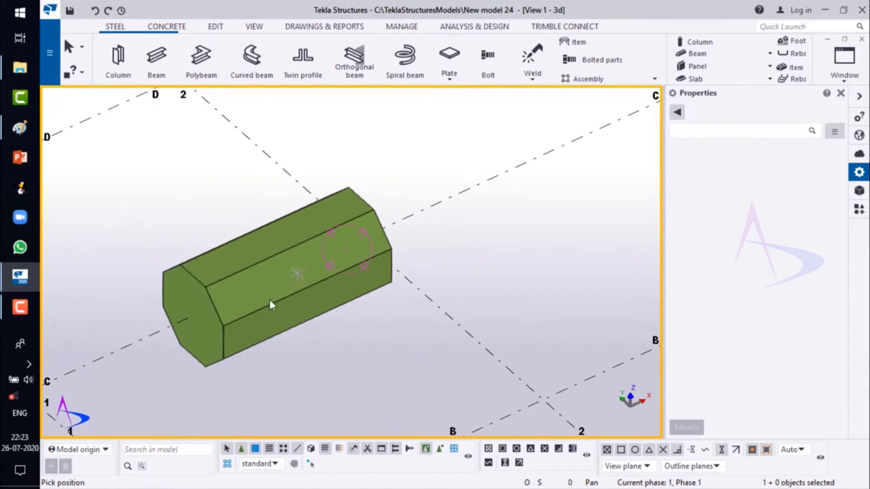
middle_click_drag(270, 300, 303, 291, "ctrl")
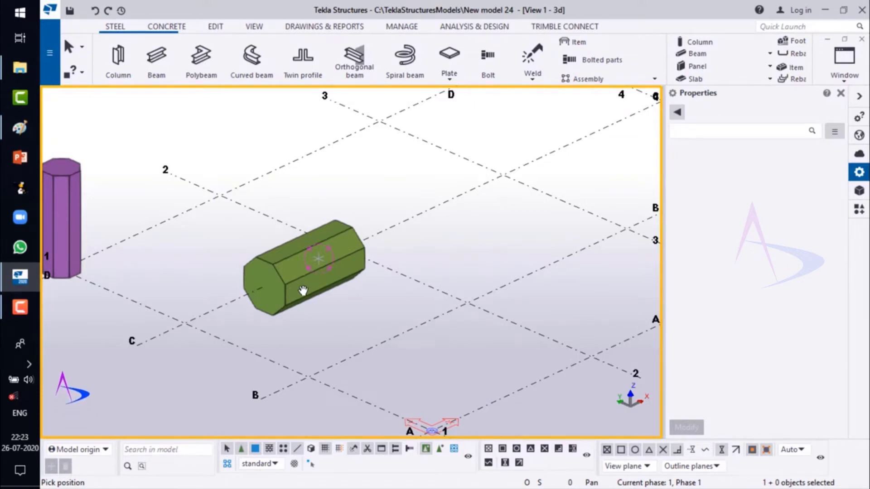
scroll(284, 311, "down", 6)
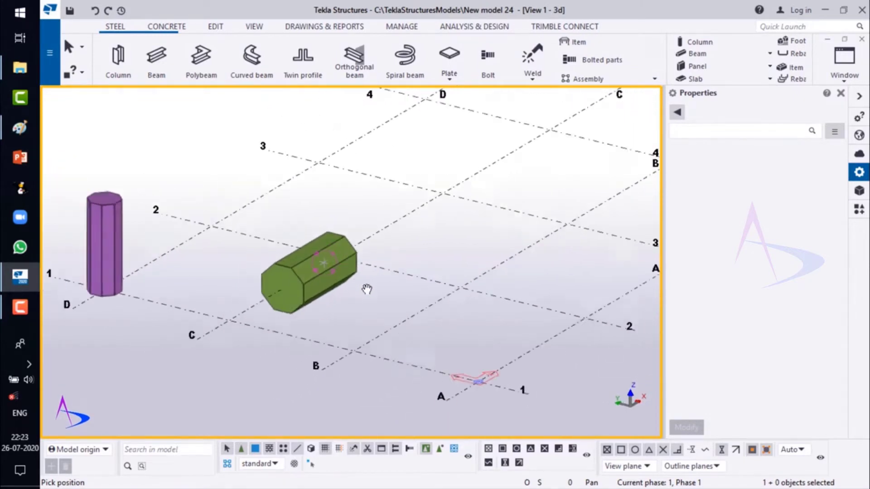
scroll(361, 274, "up", 3)
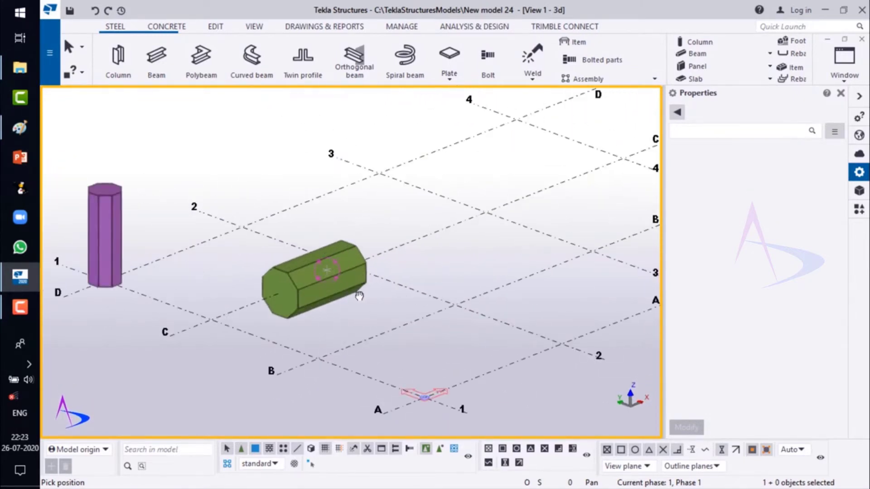
middle_click_drag(360, 296, 208, 299)
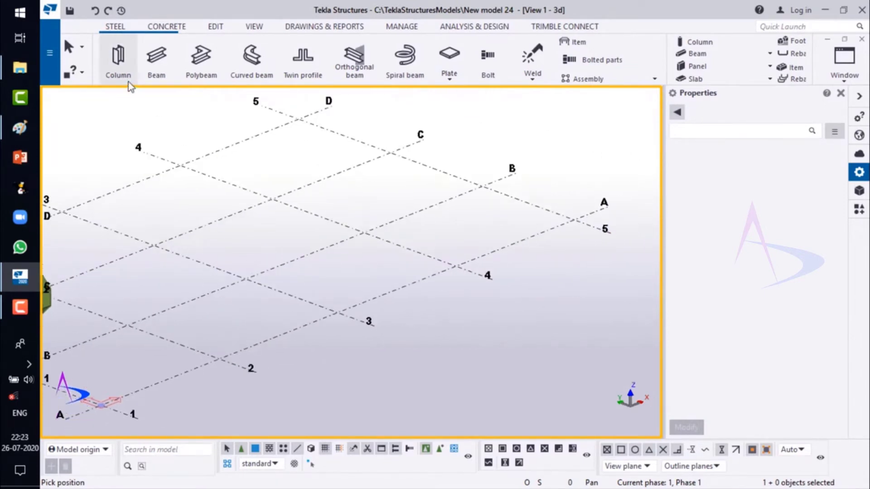
left_click(119, 68)
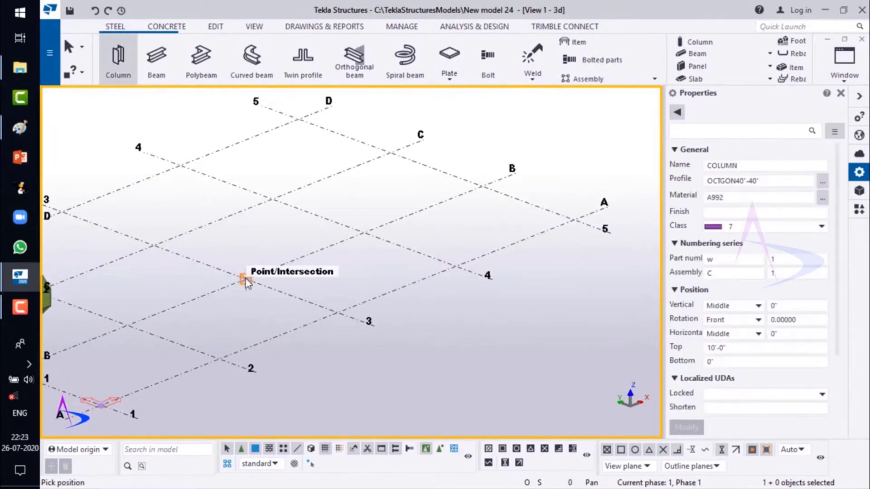
left_click(245, 278)
right_click(296, 217)
left_click(317, 223)
scroll(272, 250, "up", 3)
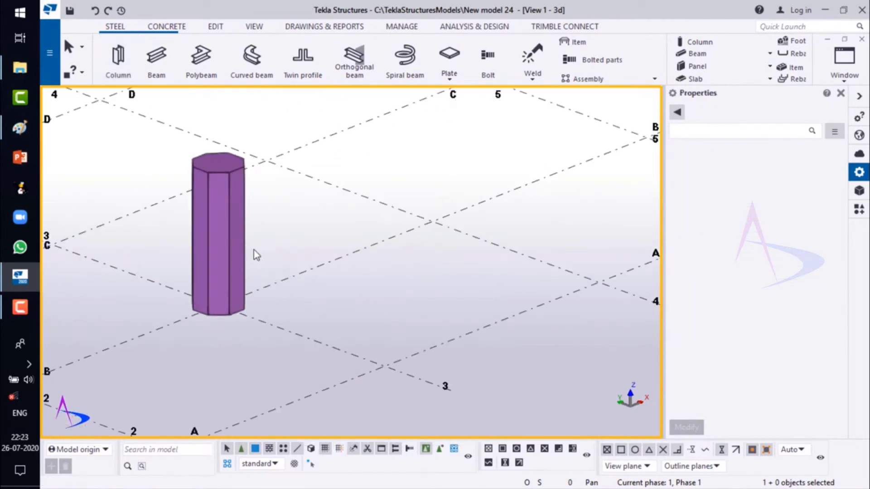
Change the profile of the column at grid intersection B-3 to OCTGON120"-40" and apply the modification.
left_click(243, 247)
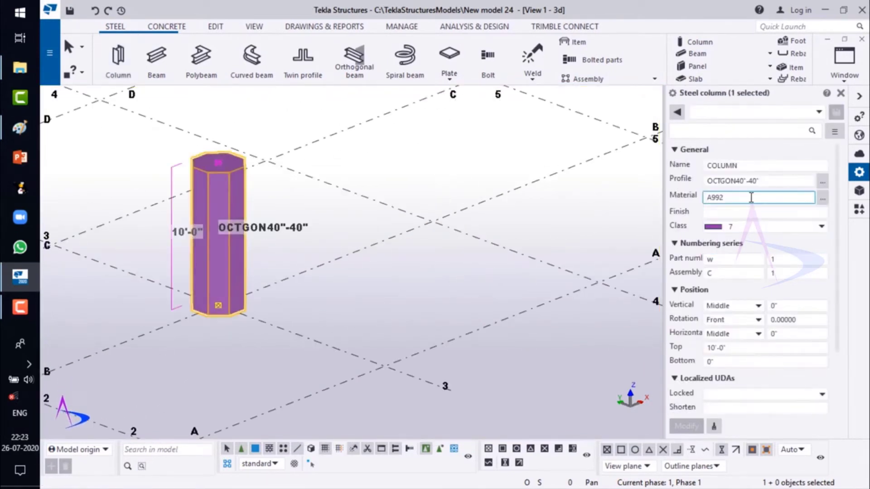
left_click_drag(738, 181, 734, 181)
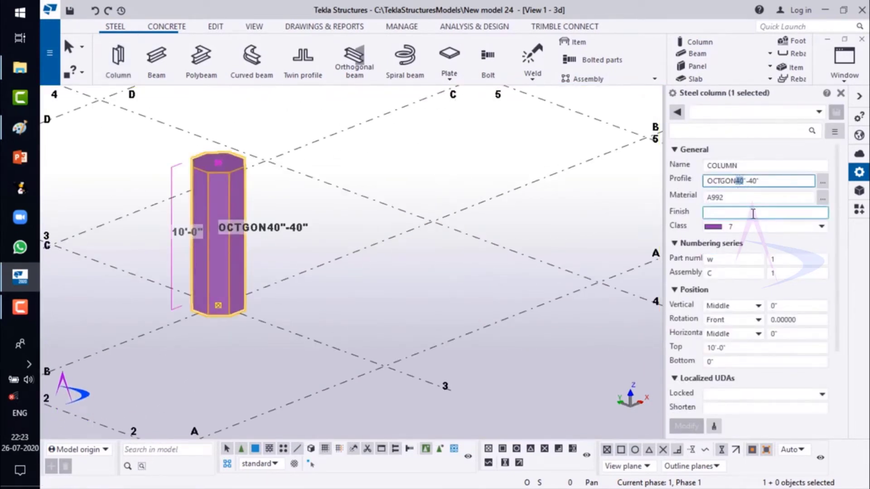
type("12")
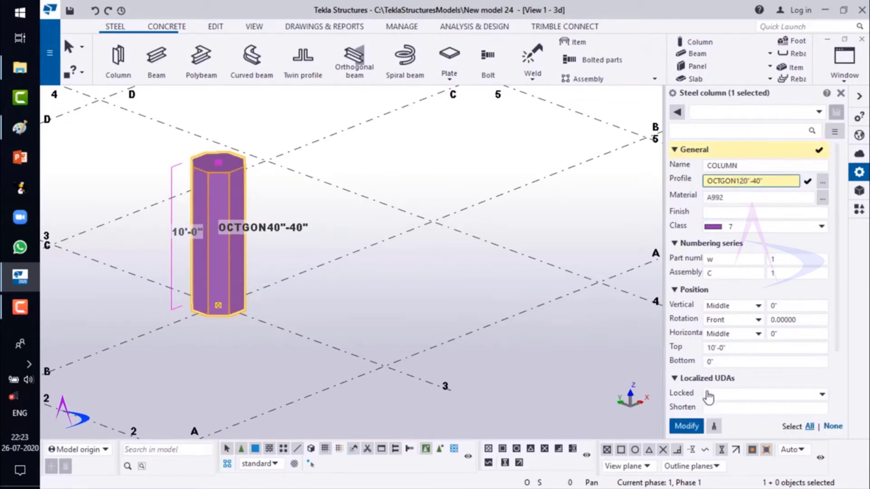
left_click(686, 426)
left_click(339, 278)
Examine the tapered octagonal column from different angles and compare it with the other parts in the model.
scroll(339, 279, "down", 1)
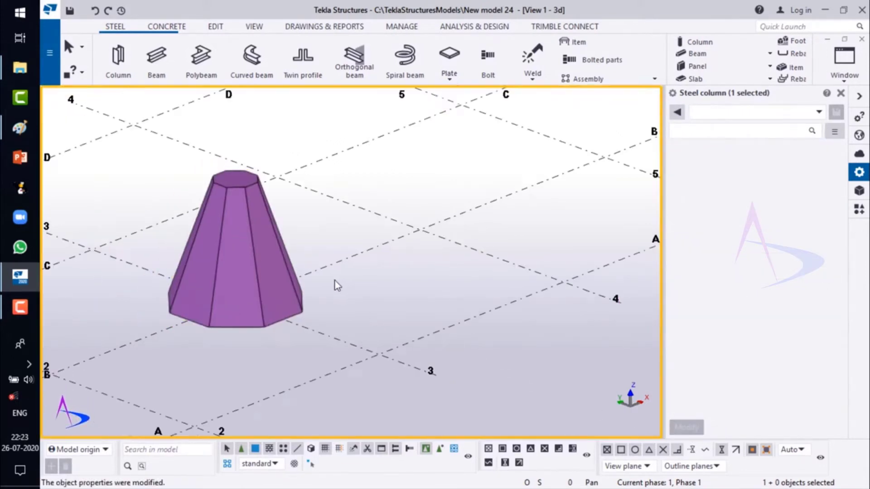
key("v")
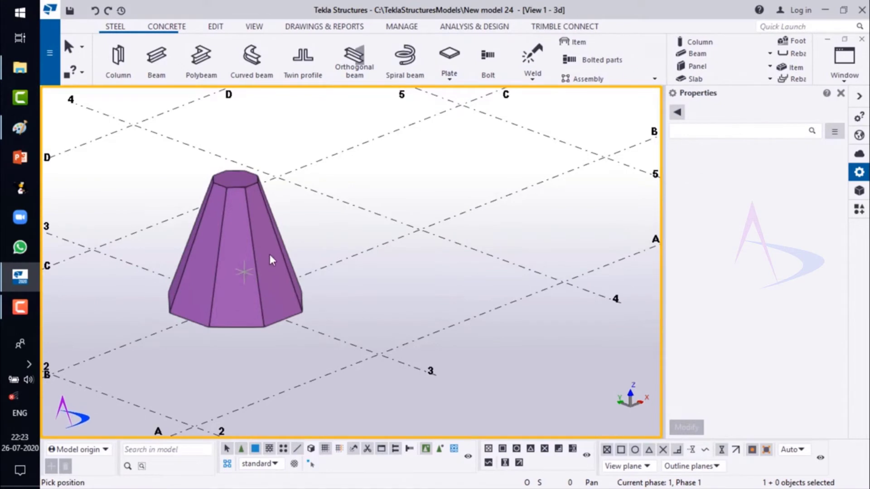
mouse_move(270, 259)
middle_mouse_down("ctrl")
mouse_move(288, 361)
mouse_move(229, 363)
mouse_move(157, 327)
mouse_move(204, 312)
middle_mouse_up("ctrl")
mouse_move(297, 311)
middle_mouse_down("ctrl")
mouse_move(146, 287)
mouse_move(219, 306)
mouse_move(397, 304)
mouse_move(330, 284)
mouse_move(264, 301)
mouse_move(318, 291)
mouse_move(314, 281)
mouse_move(277, 296)
mouse_move(219, 299)
middle_mouse_up("ctrl")
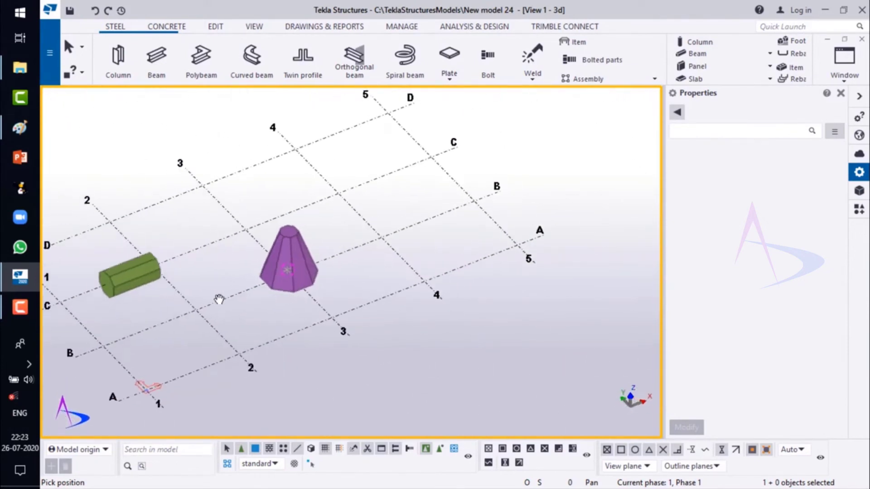
right_click(349, 260)
left_click(358, 266)
scroll(382, 274, "down", 4)
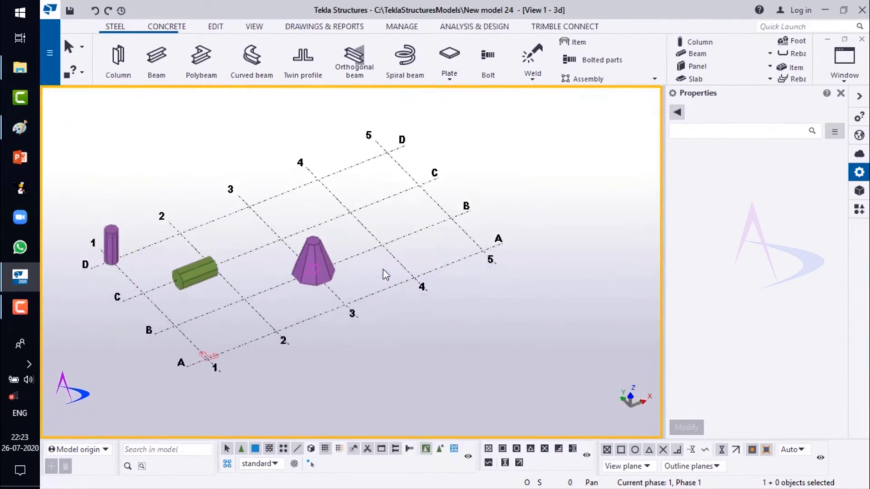
scroll(305, 337, "up", 2)
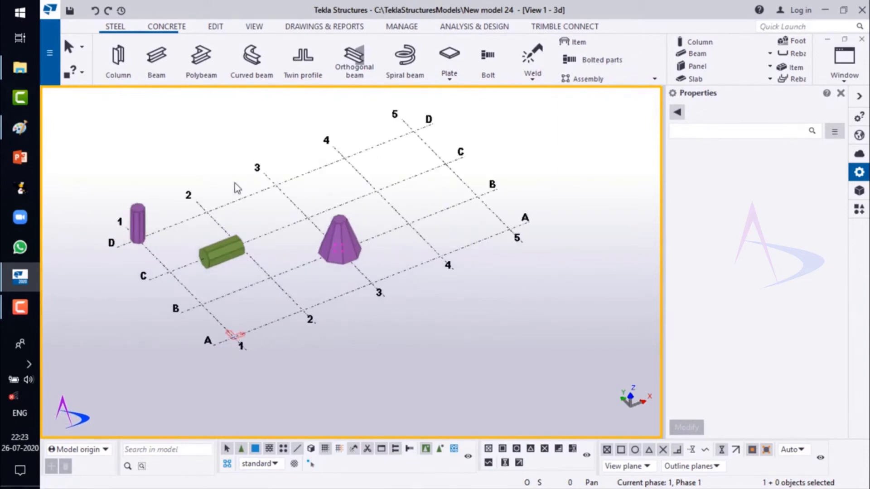
Place a 10'-0" steel beam along grid line A, from grid line 2 to the midpoint between grid lines 2 and 1.
left_click(161, 68)
scroll(308, 308, "up", 3)
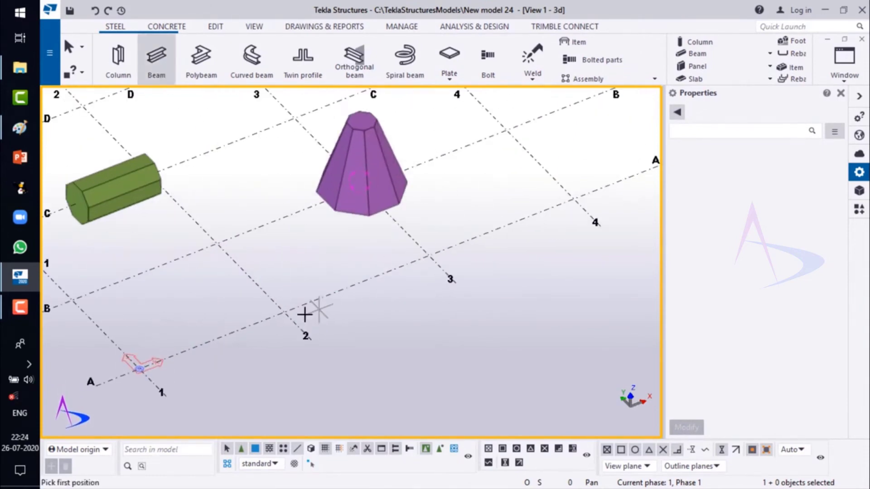
left_click(283, 312)
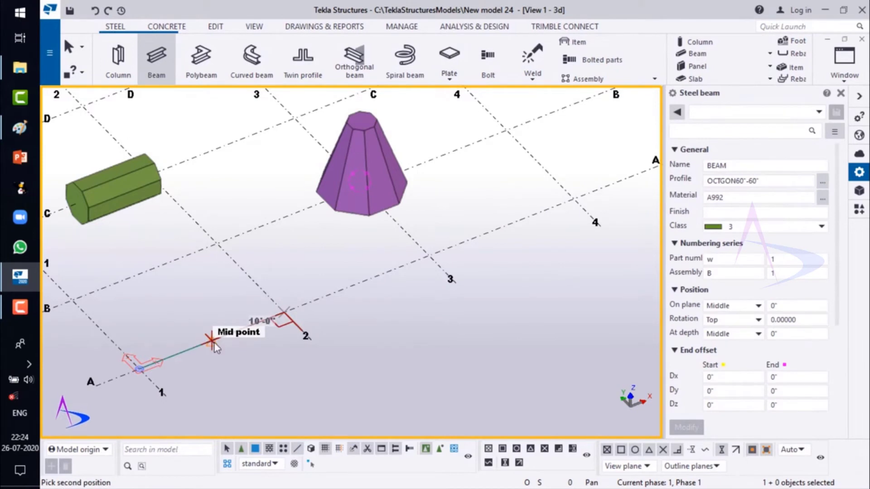
left_click(211, 340)
scroll(262, 359, "up", 3)
right_click(408, 318)
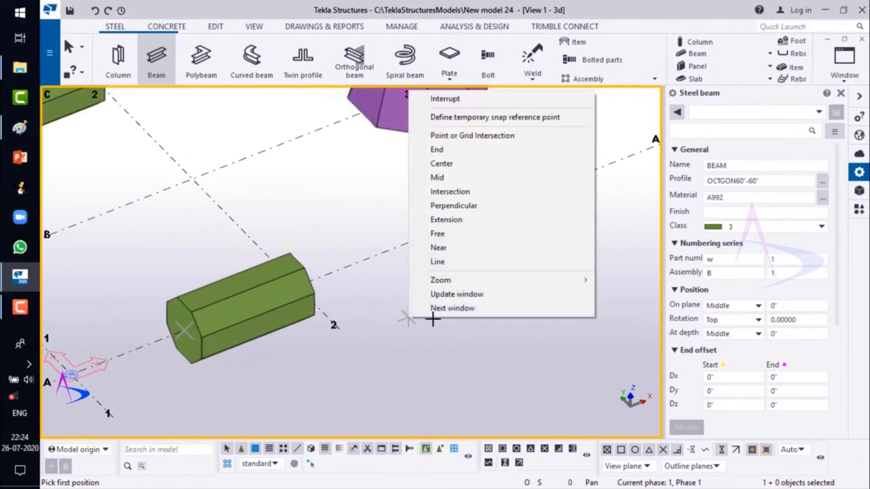
left_click(445, 98)
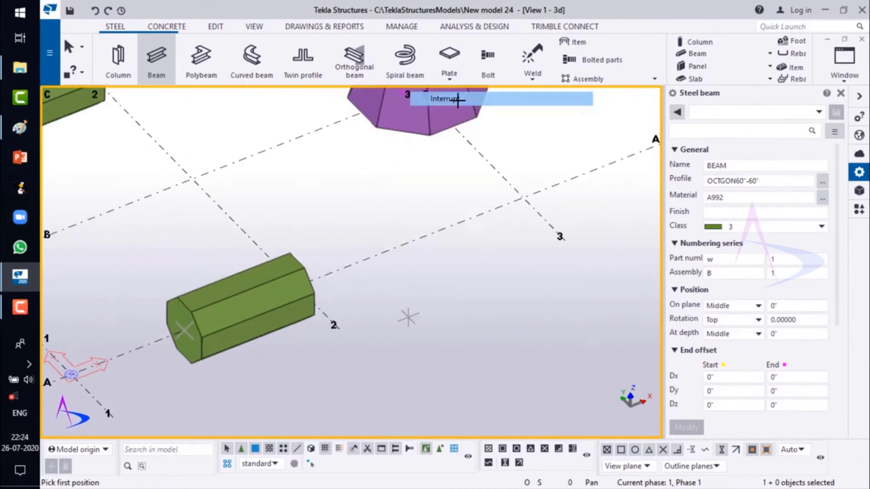
Change the profile of the beam on grid line A to OCTGON40"-120" and apply the modification.
left_click(304, 317)
left_click(744, 181)
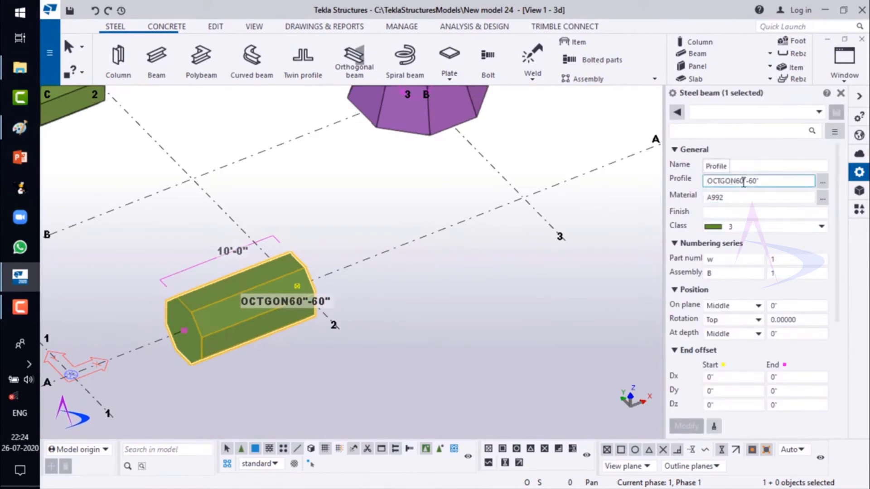
left_click_drag(738, 182, 735, 182)
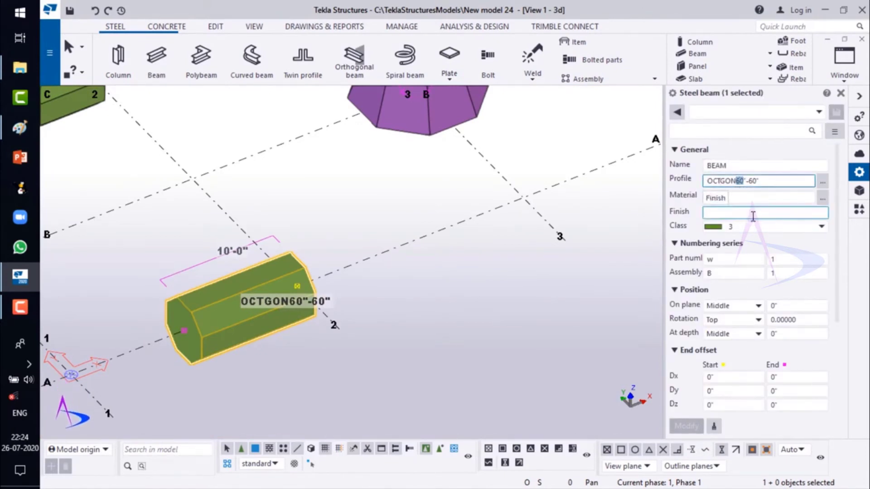
type("40")
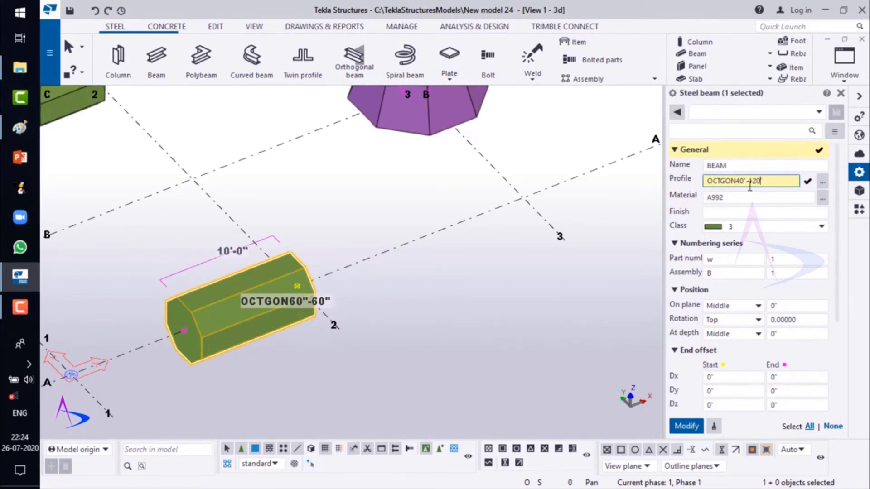
left_click(684, 426)
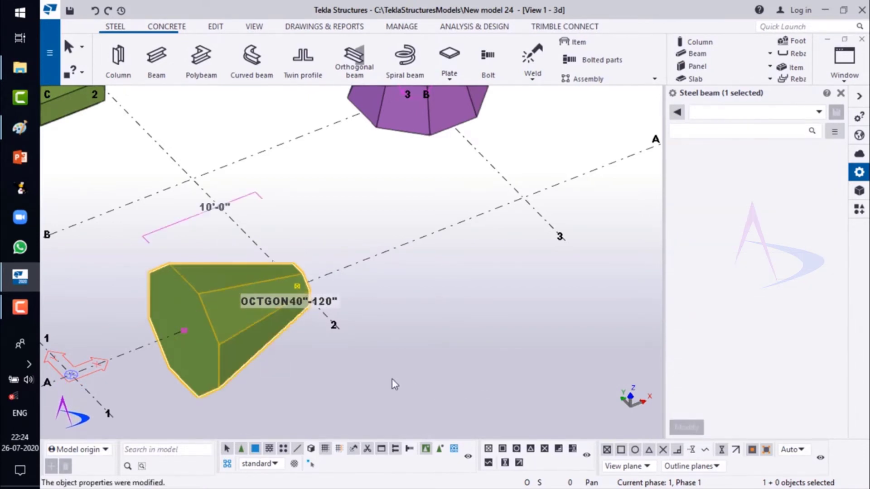
Examine the tapered octagonal beam on grid line A from several angles alongside the other octagonal parts.
scroll(342, 333, "down", 2)
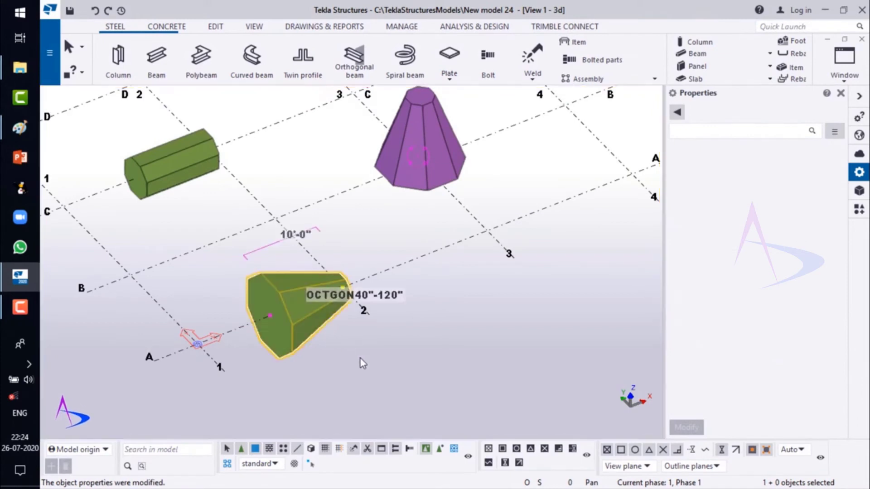
key("v")
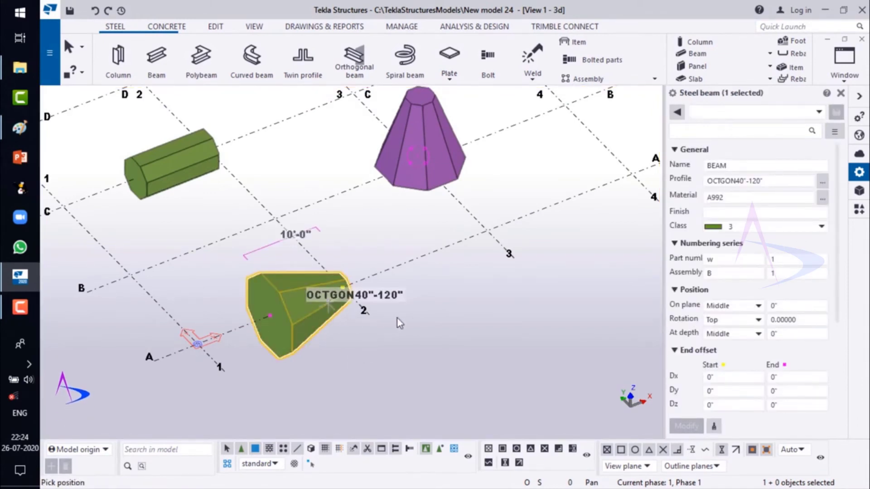
middle_click_drag(372, 316, 332, 326, "ctrl")
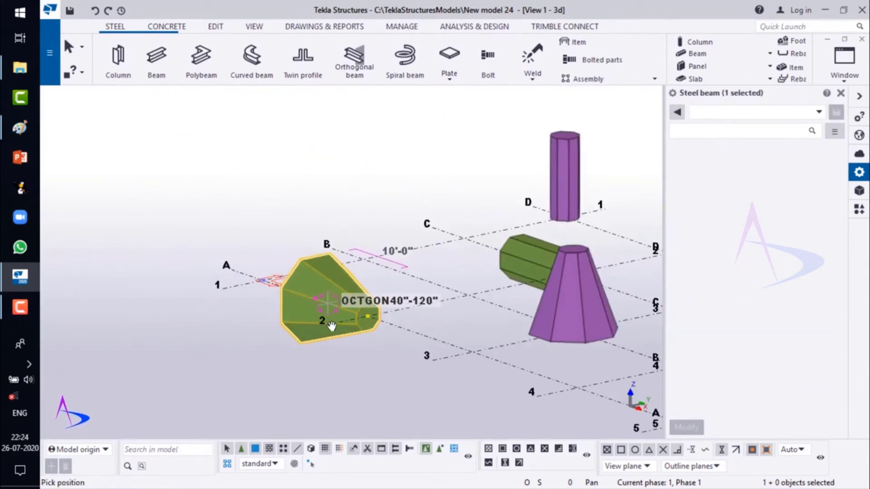
middle_click_drag(391, 336, 564, 311, "ctrl")
scroll(564, 311, "up", 6)
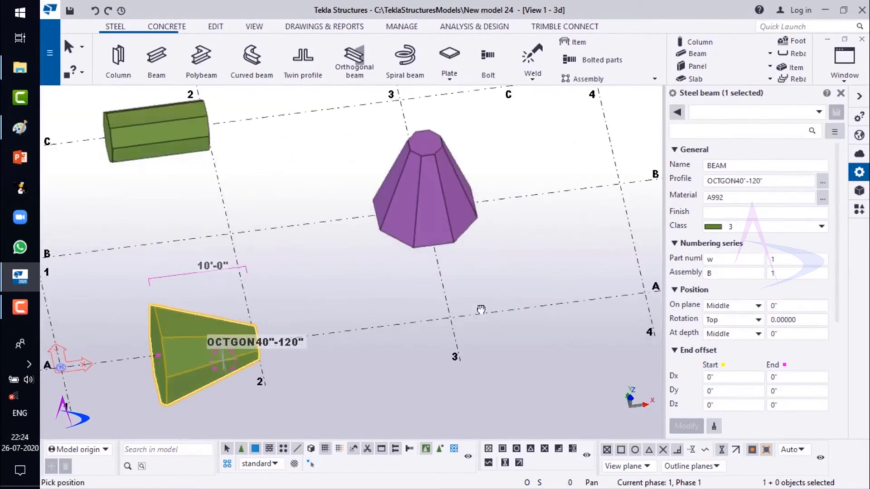
scroll(469, 317, "down", 4)
middle_click_drag(474, 214, 333, 258)
right_click(422, 184)
left_click(425, 189)
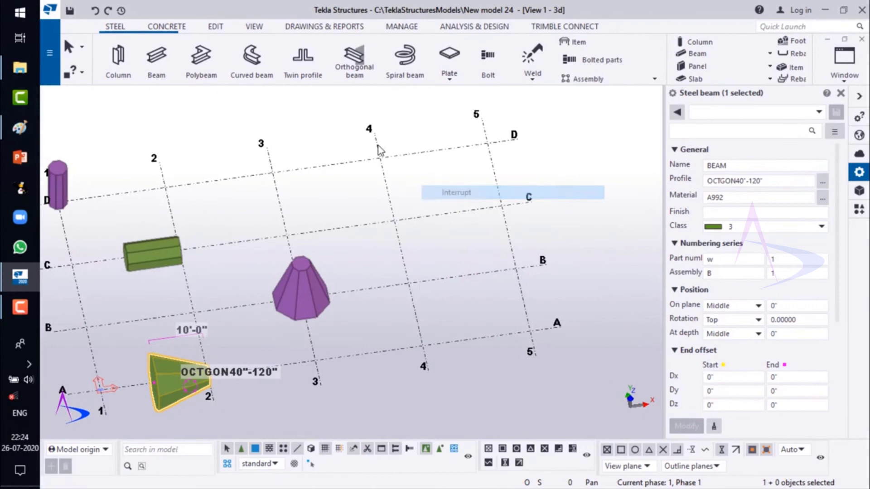
Place an OCTGON40"-120" steel polybeam through grid intersections D/3, D/4, C/4, C/5 and B/5.
left_click(216, 70)
left_click(272, 172)
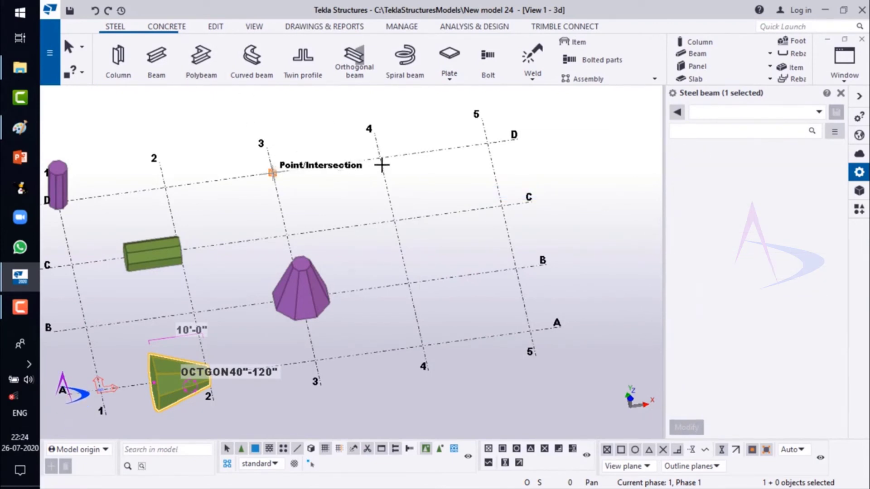
left_click(380, 158)
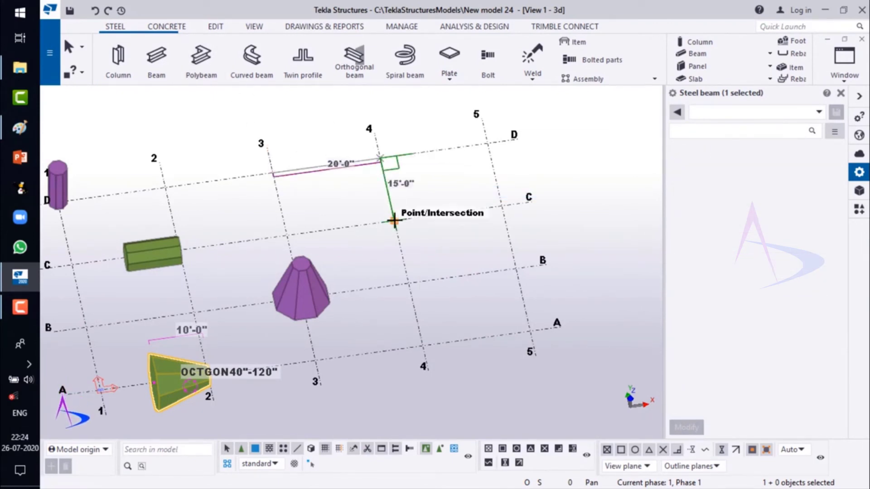
left_click(457, 217)
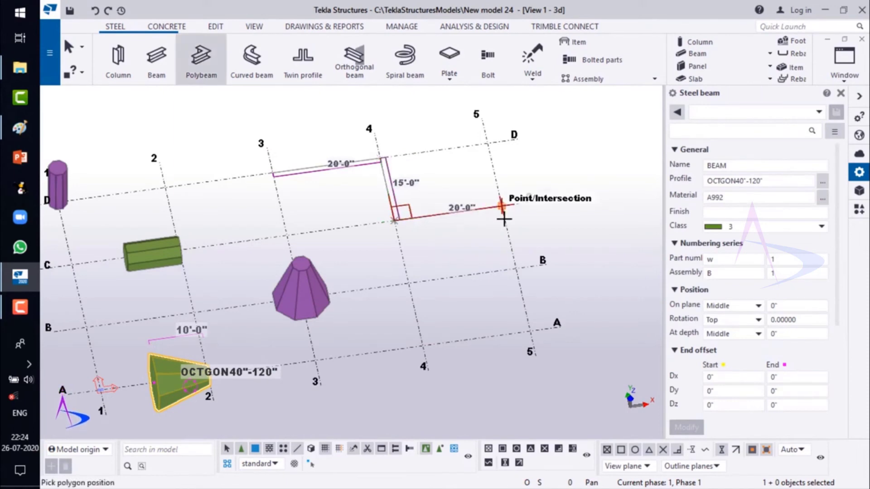
left_click(504, 218)
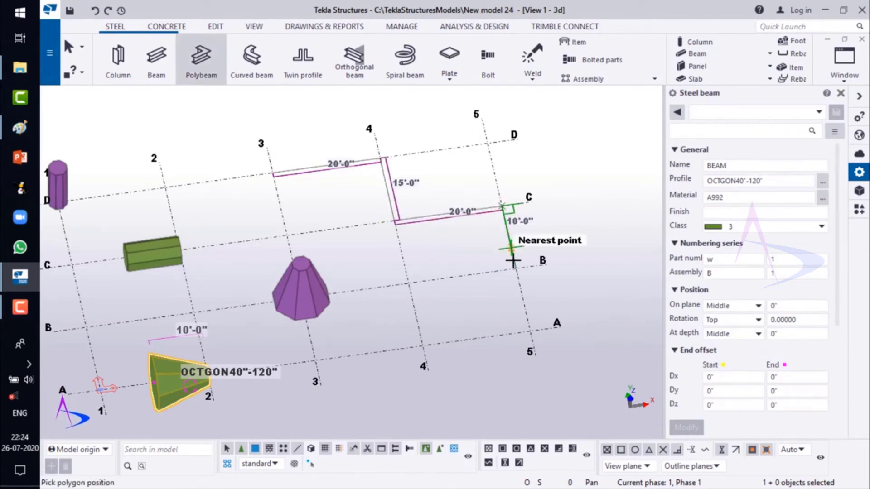
middle_click(467, 250)
right_click(474, 185)
left_click(506, 186)
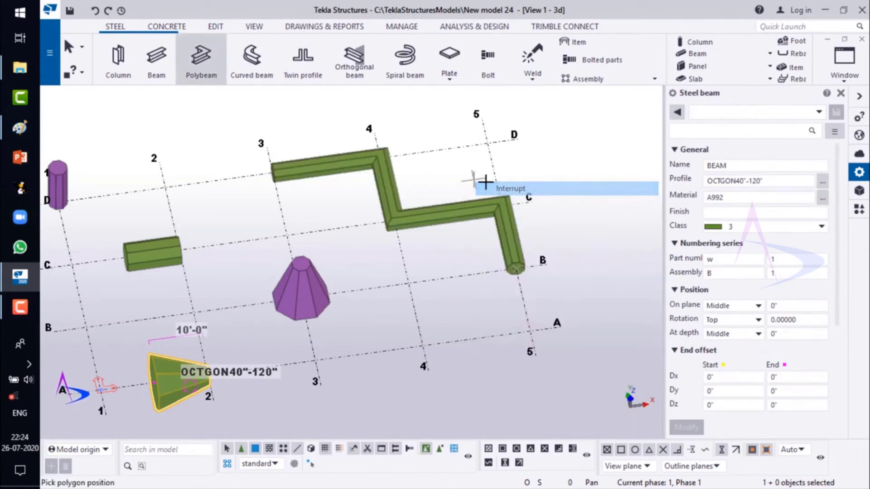
Apply a Rounding corner chamfer with a 6'-8" radius to the polybeam's corner at grid intersection D/4.
scroll(415, 144, "up", 3)
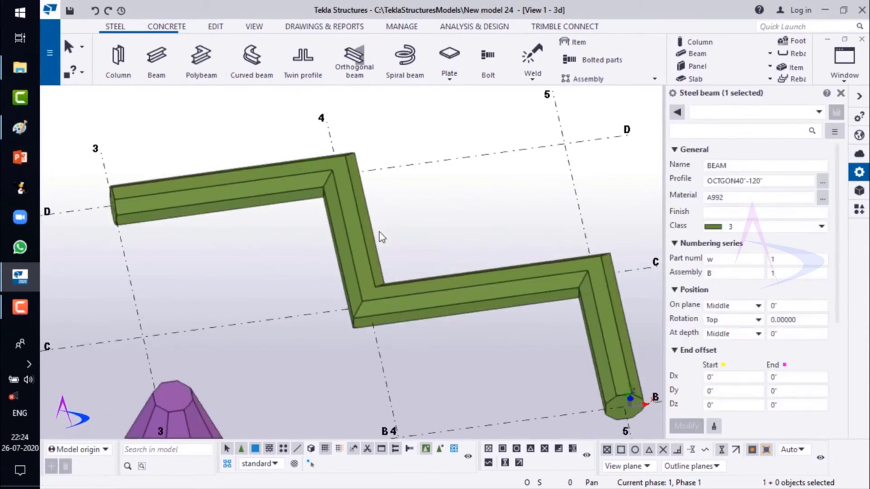
key("v")
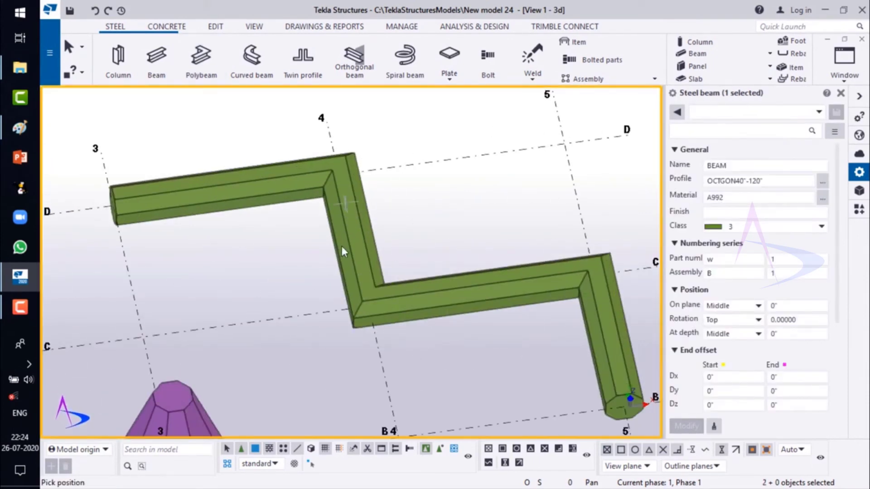
middle_click_drag(342, 246, 470, 205, "ctrl")
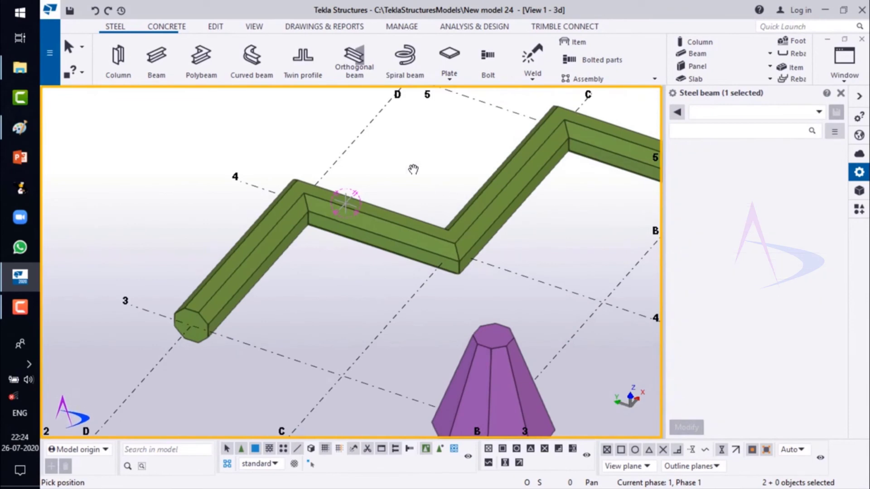
right_click(410, 171)
left_click(421, 174)
scroll(368, 204, "up", 3)
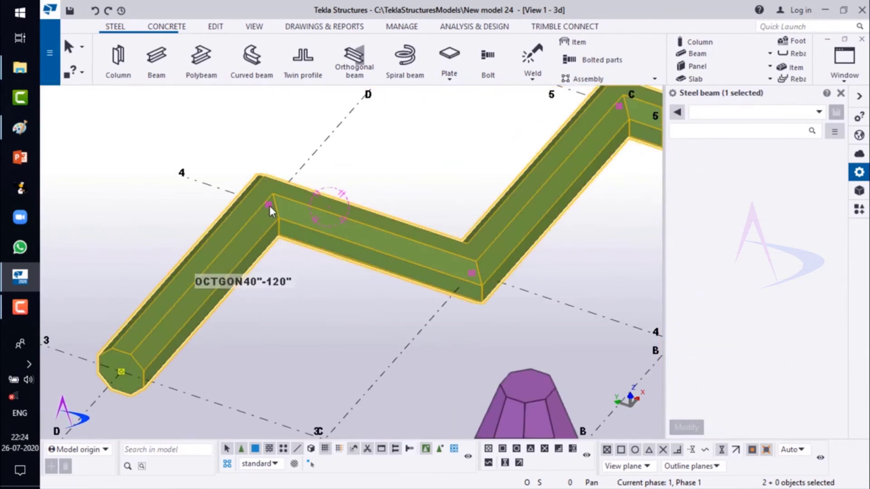
left_click(270, 206)
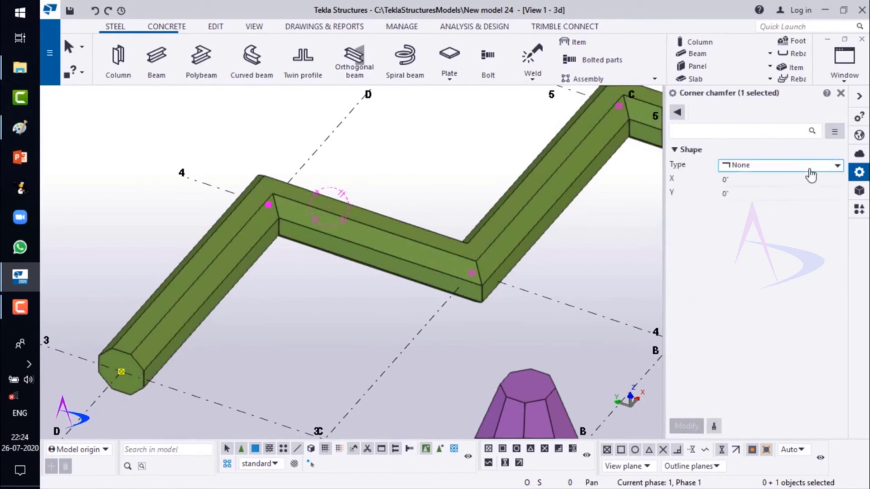
left_click(811, 166)
left_click(771, 204)
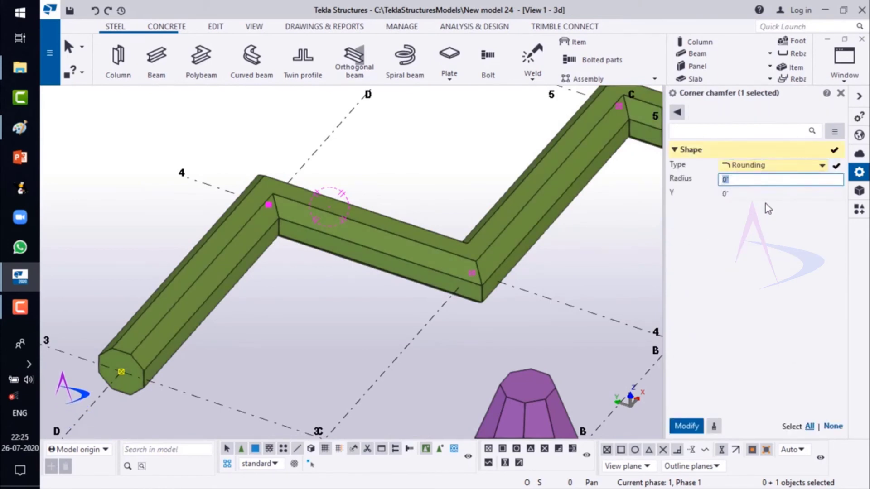
left_click(686, 426)
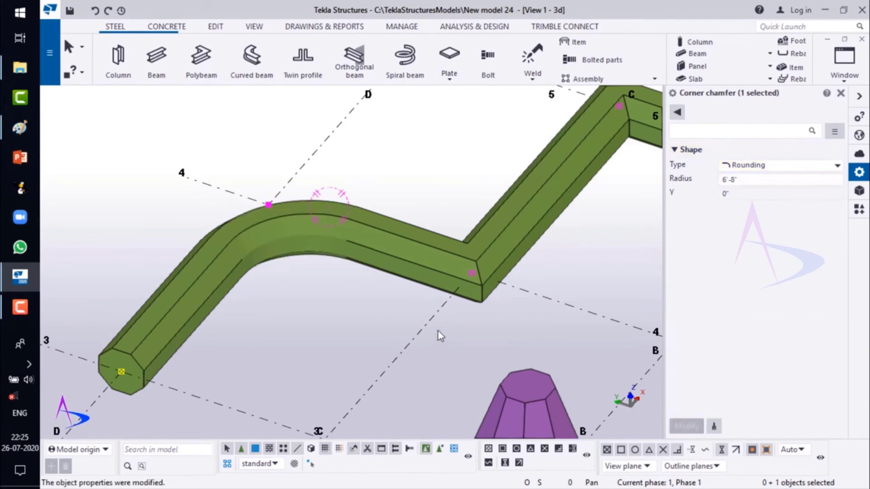
Examine the polybeam's rounded corner and compare all the octagonal columns and beams from above and in perspective.
left_click(346, 314)
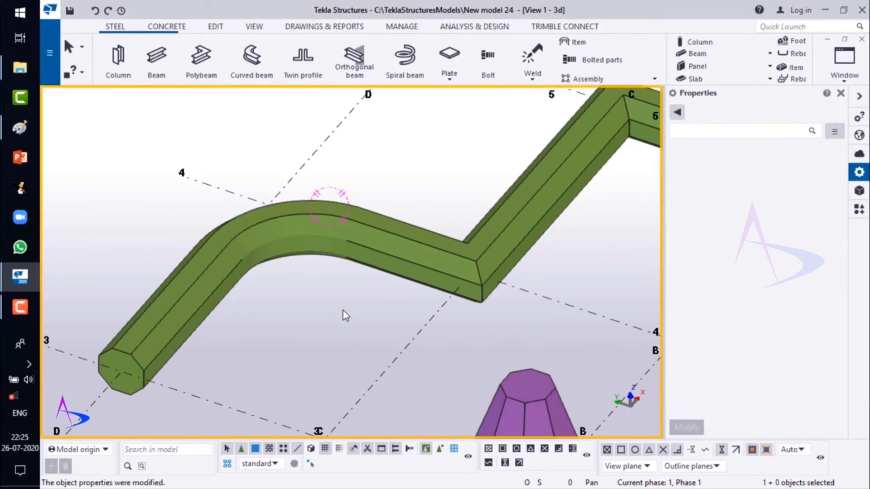
mouse_move(251, 243)
middle_mouse_down("ctrl")
mouse_move(317, 278)
mouse_move(304, 353)
mouse_move(270, 299)
mouse_move(259, 239)
middle_mouse_up("ctrl")
scroll(259, 238, "down", 2)
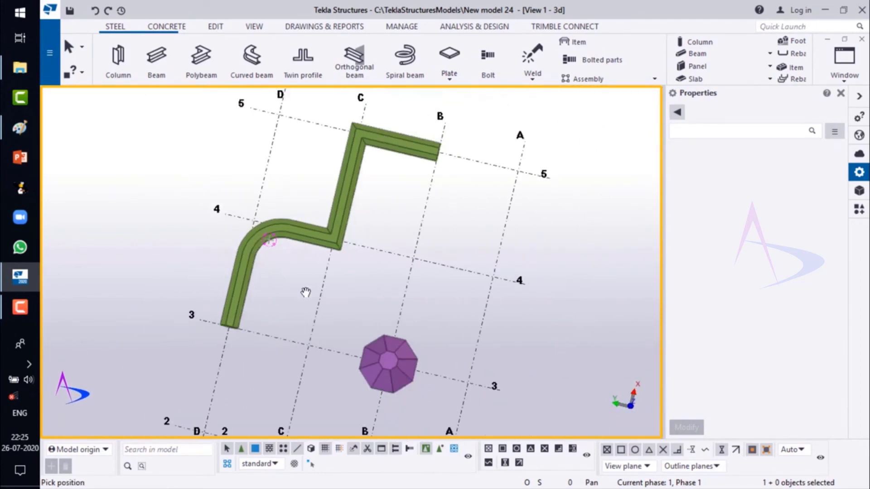
middle_click_drag(341, 316, 350, 262)
scroll(332, 267, "down", 2)
scroll(341, 413, "up", 2)
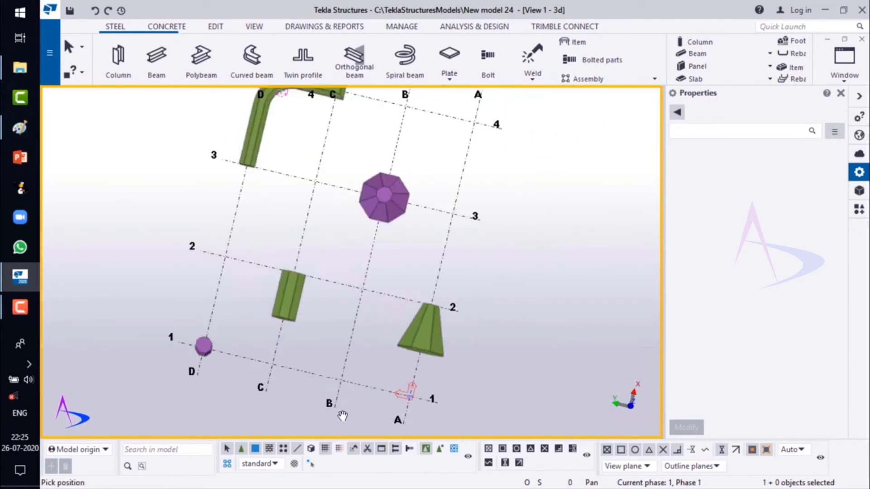
middle_click_drag(284, 364, 349, 276)
scroll(423, 220, "up", 3)
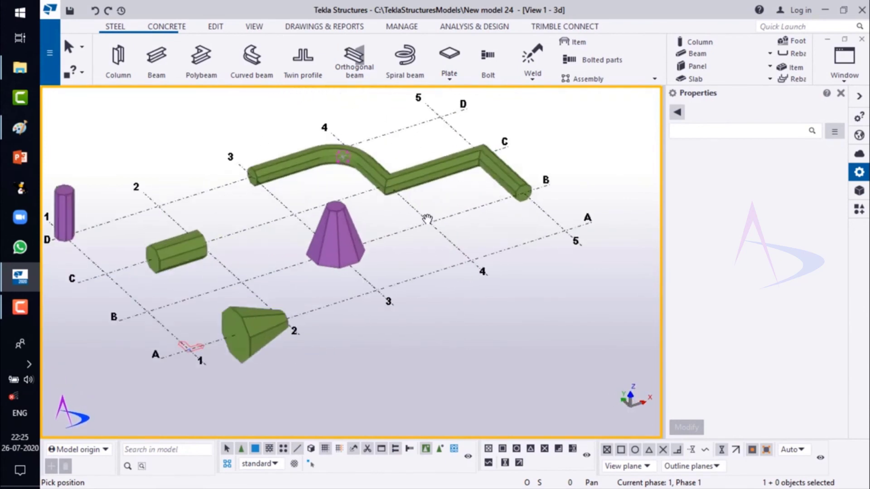
scroll(415, 231, "down", 2)
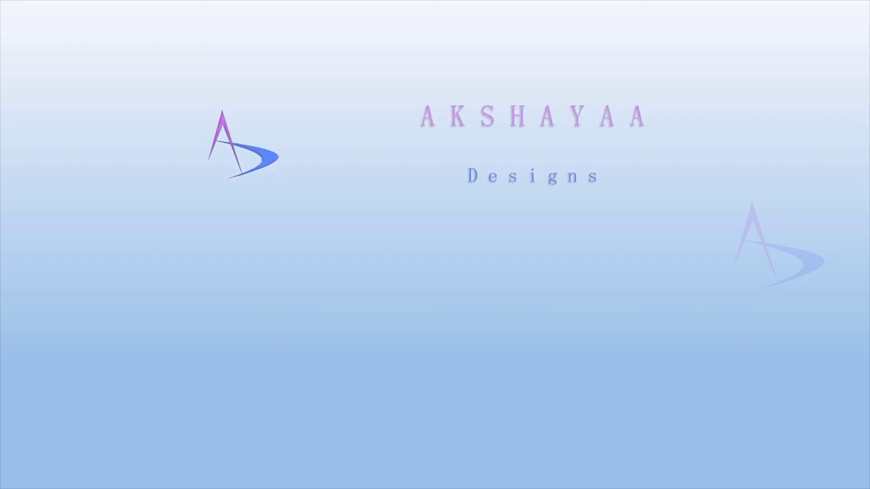